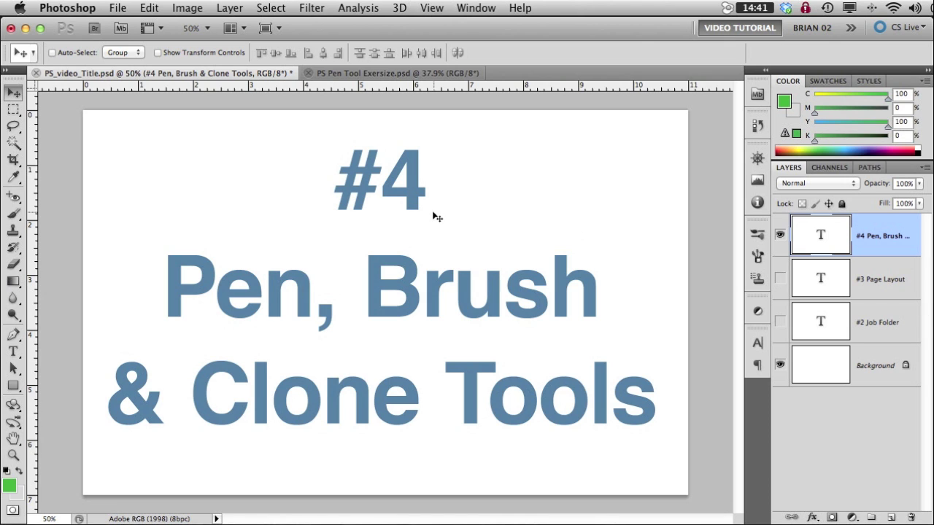
Step: Switch to the PS Pen Tool Exersize.psd document and trace the upper shape's straight zigzag edges with corner anchors using the Pen tool
click(388, 76)
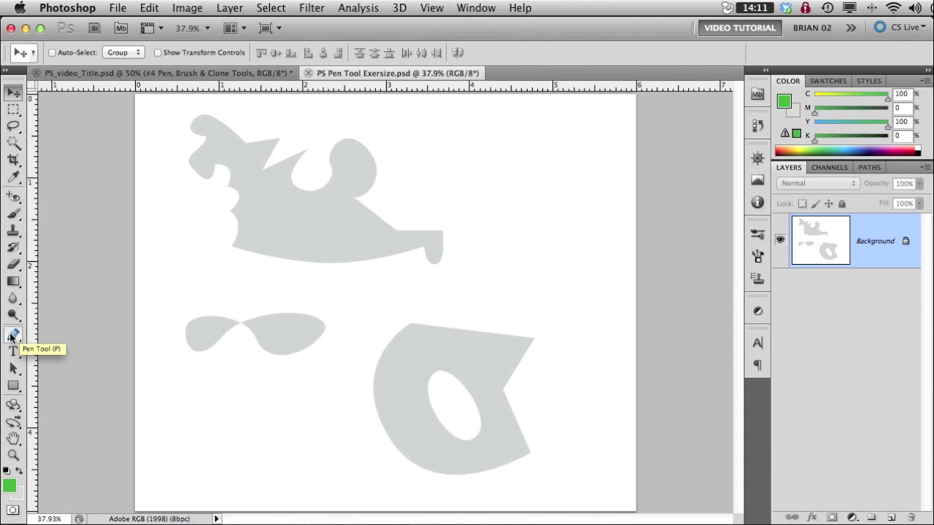
click(12, 336)
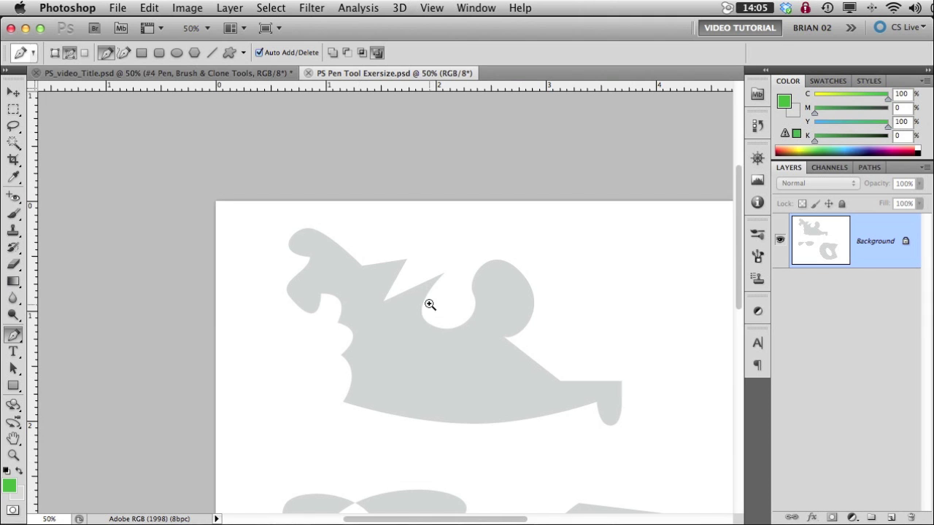
super+click(427, 307)
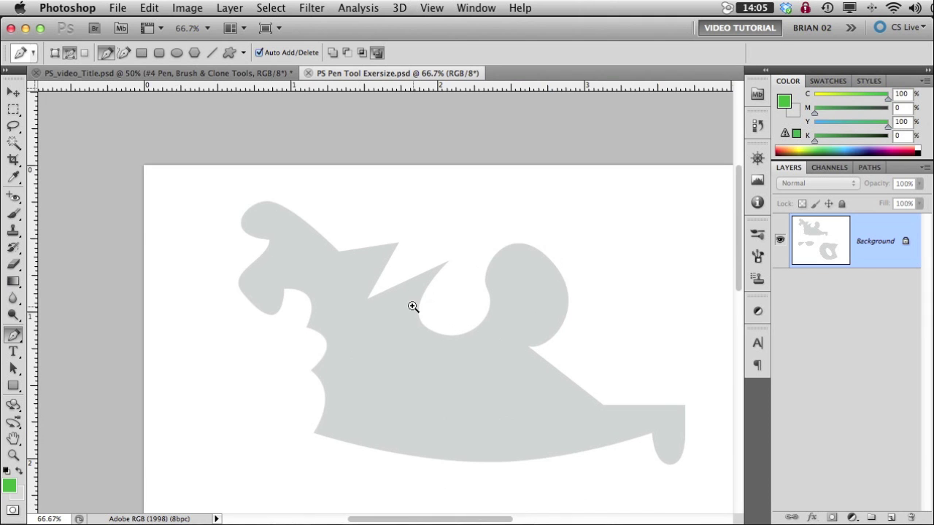
super+click(413, 307)
super+click(356, 303)
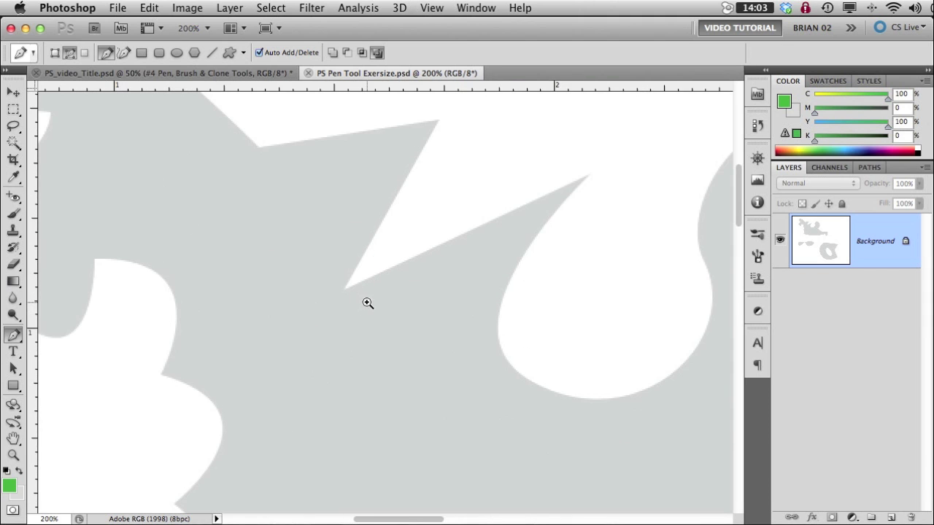
drag(380, 267, 347, 326)
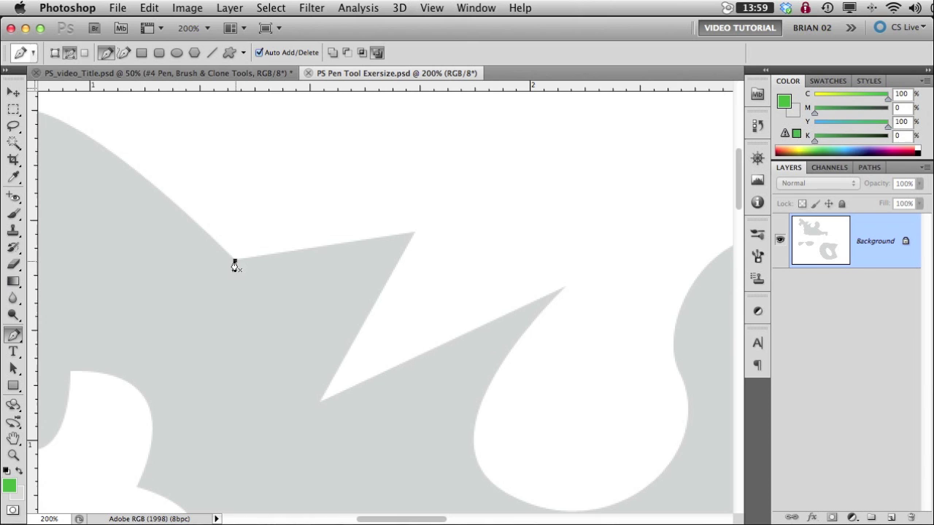
click(235, 261)
click(414, 234)
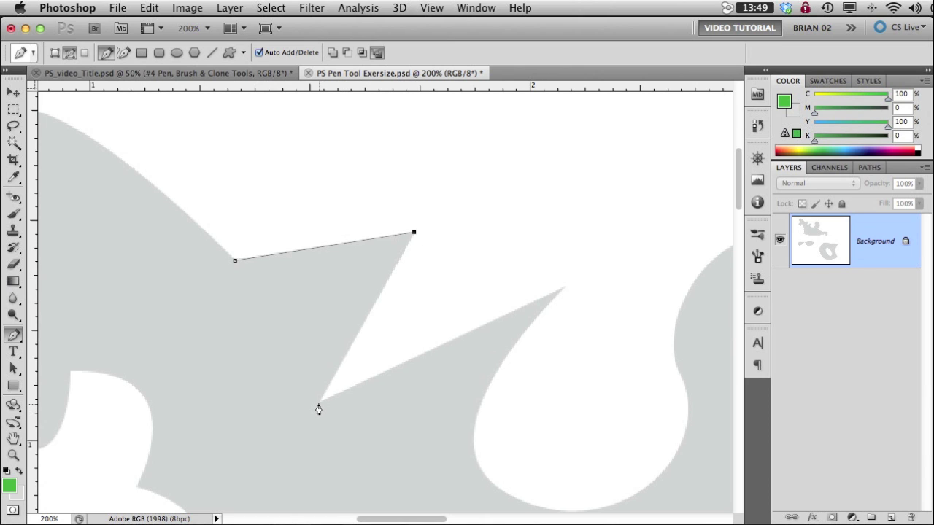
click(318, 402)
click(563, 289)
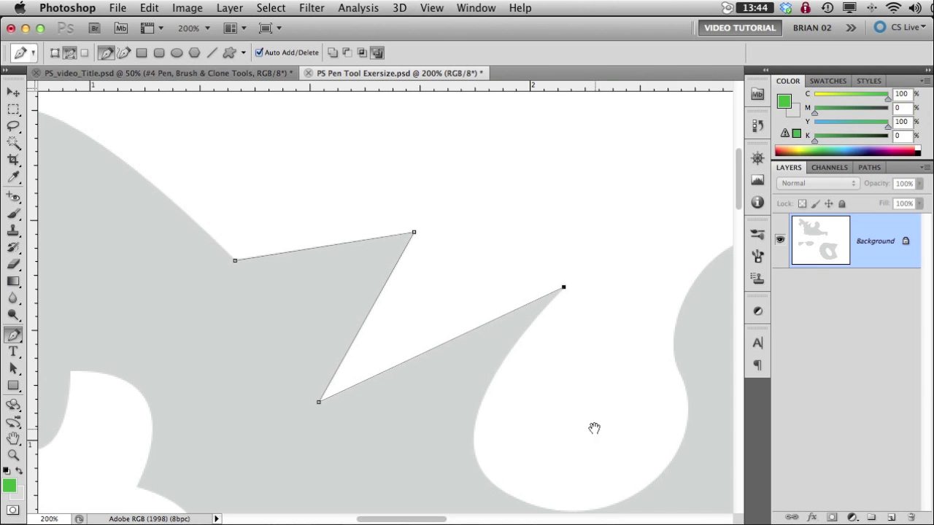
Step: Continue the path around the rounded white notch beside the zigzag, placing smooth anchors whose handles follow the curve
drag(594, 428, 505, 307)
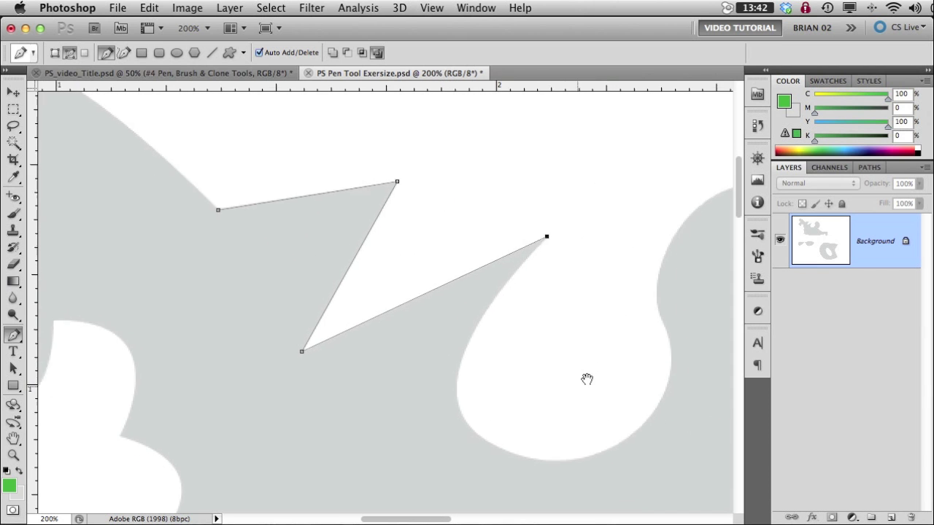
drag(588, 377, 433, 317)
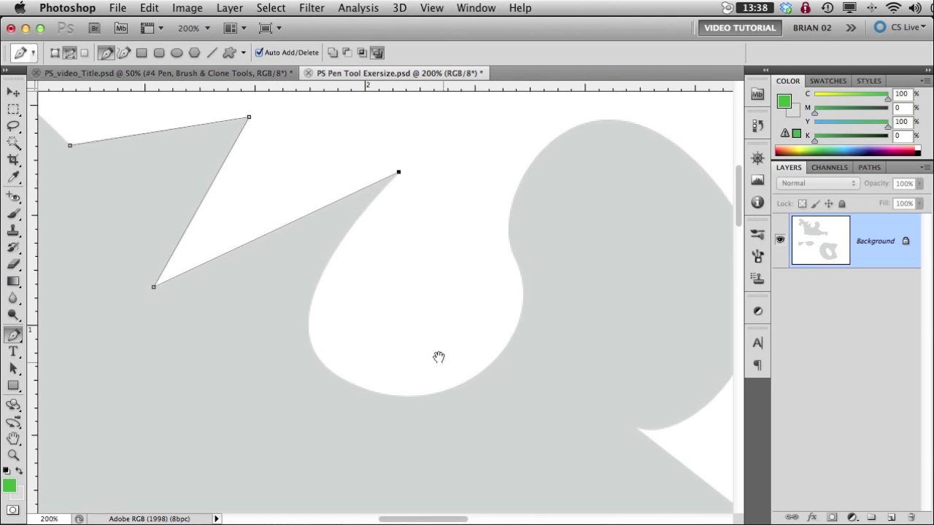
drag(437, 358, 419, 334)
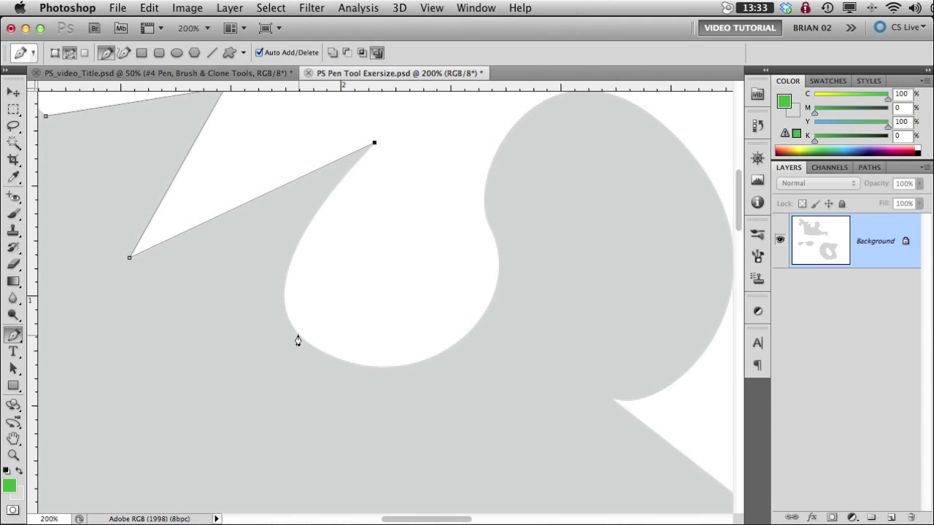
mouse_move(298, 335)
mouse_down()
mouse_move(319, 384)
mouse_move(285, 321)
mouse_up()
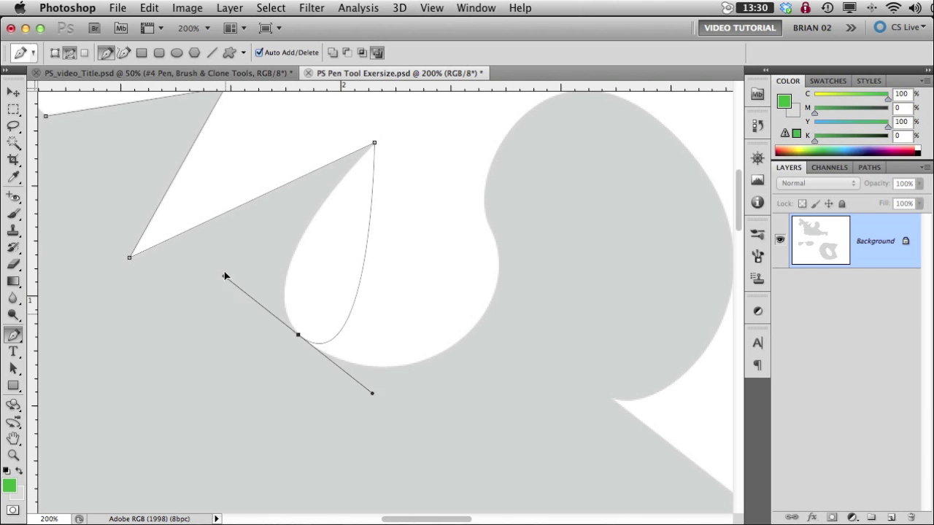
drag(225, 275, 359, 298)
drag(358, 298, 354, 396)
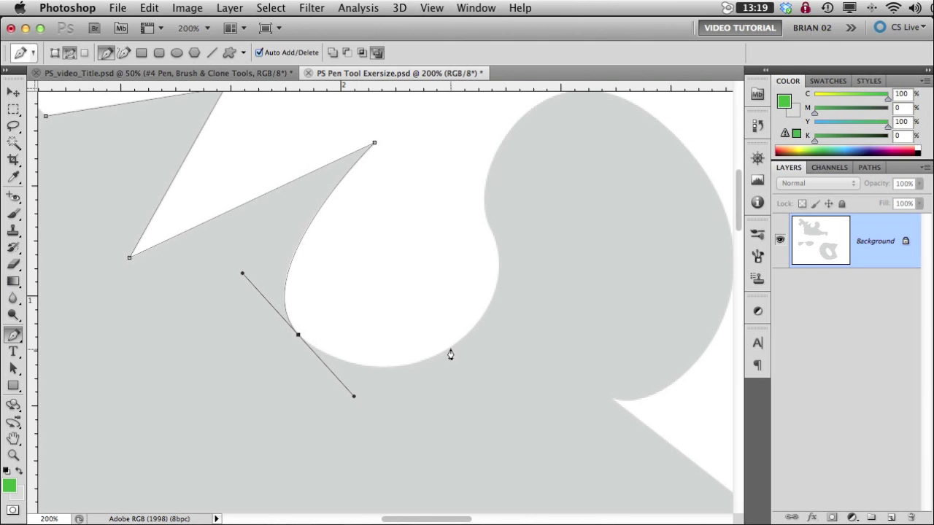
drag(450, 348, 494, 319)
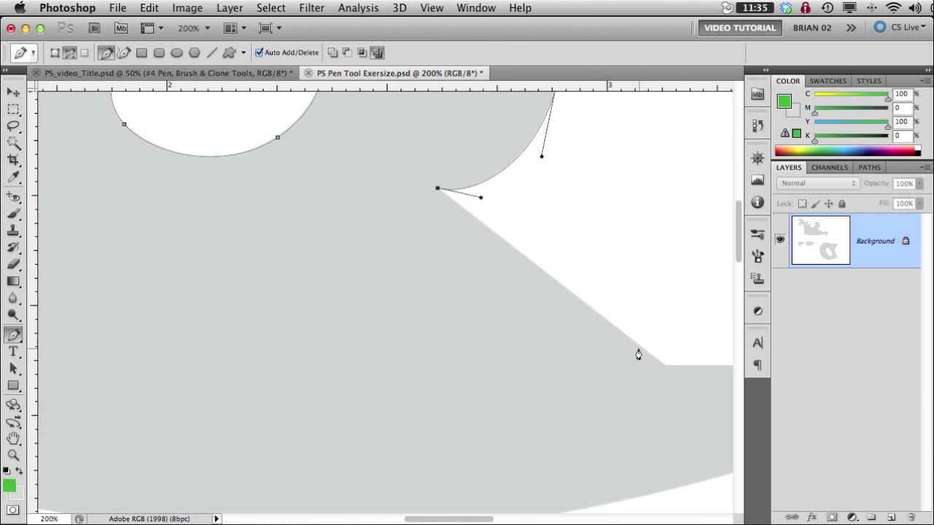
Step: Trace the diagonal back edge, the horizontal tail edge and the short vertical edge with straight segments
click(664, 367)
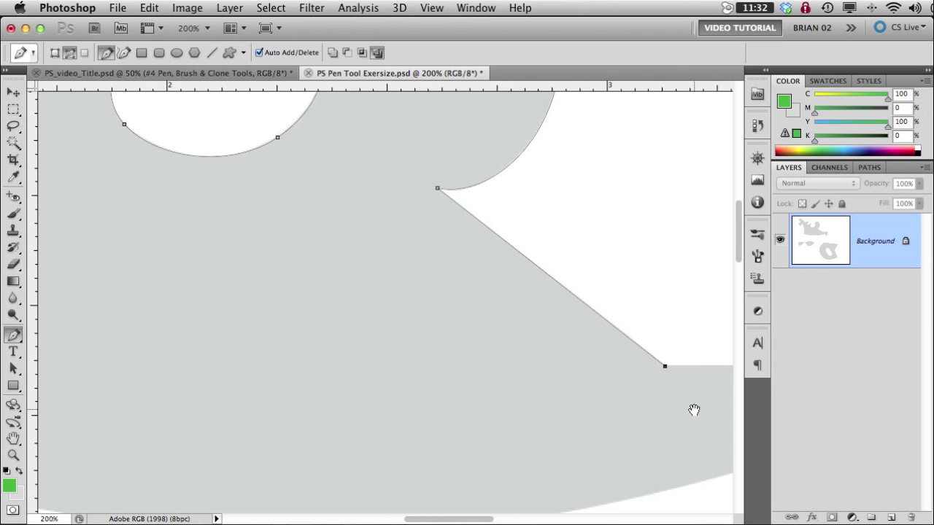
drag(693, 408, 430, 377)
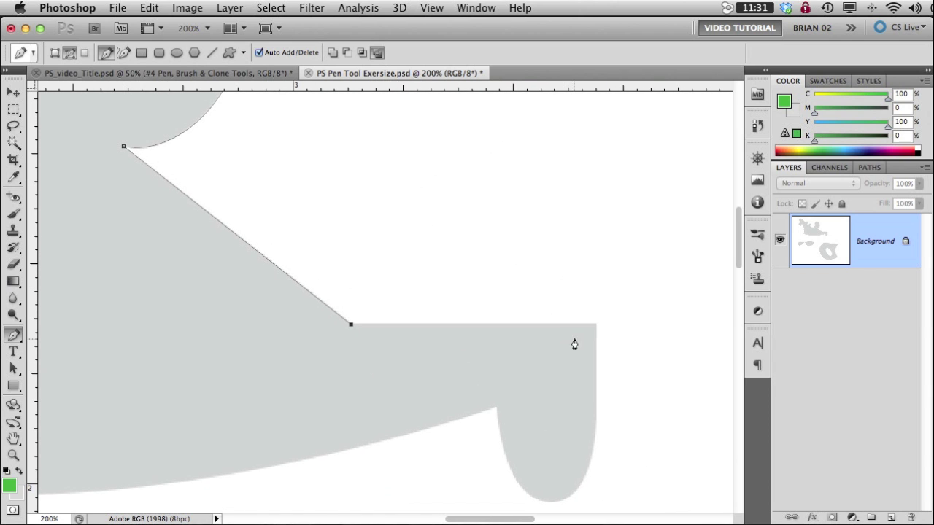
click(594, 326)
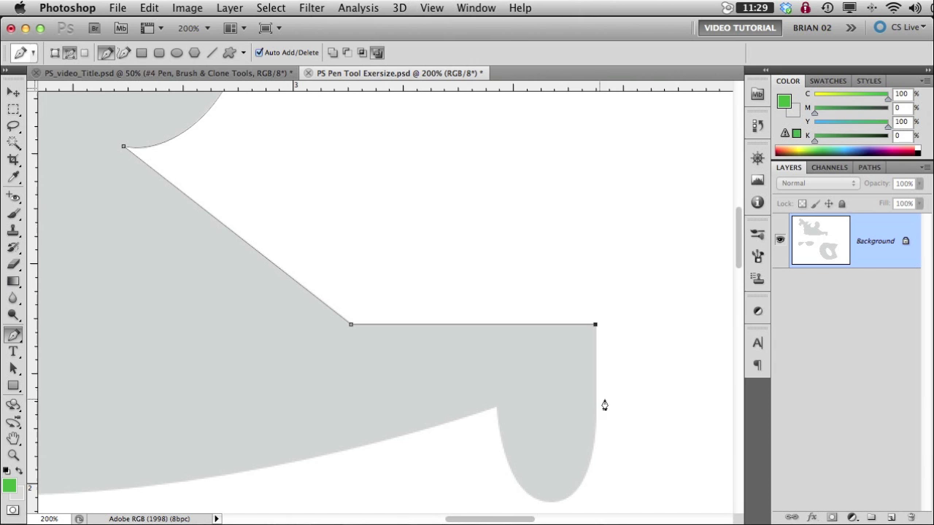
click(596, 420)
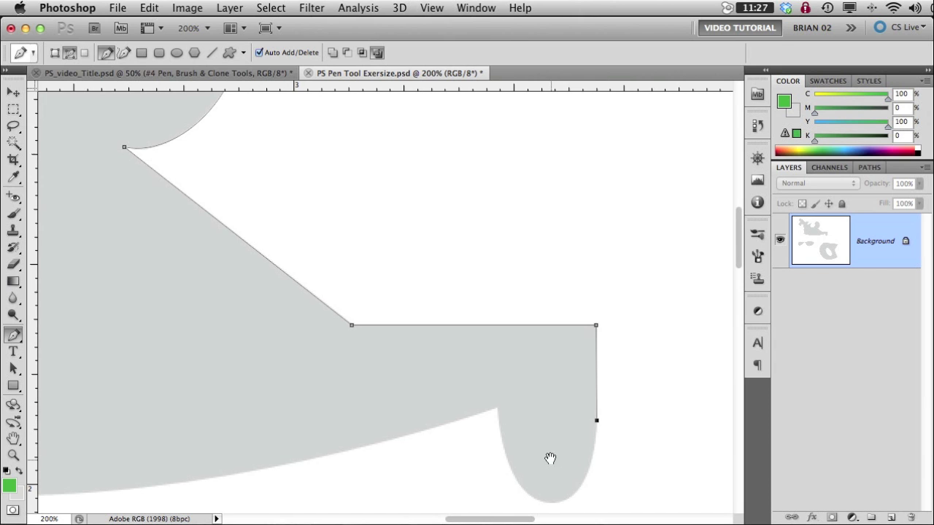
Step: Trace the rounded foot below the tail with a smooth anchor at its lowest point and an anchor at its inner corner
drag(550, 458, 547, 333)
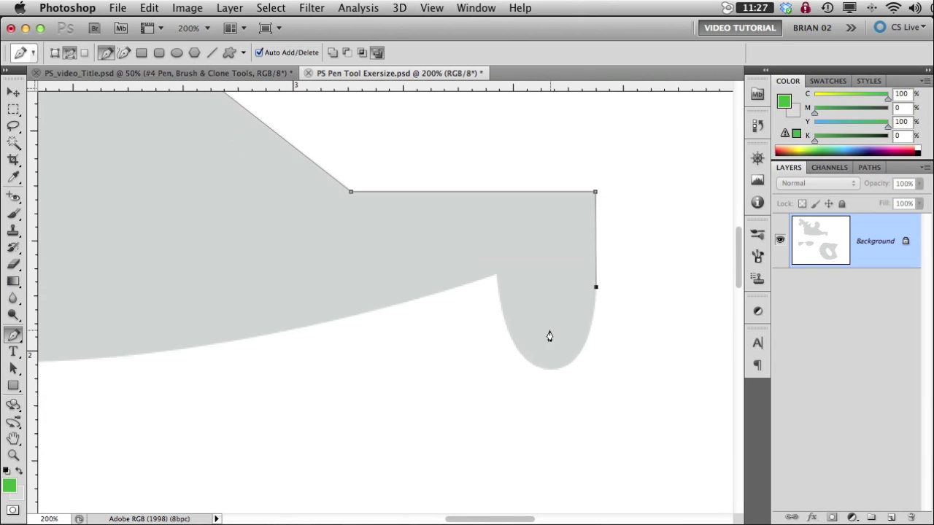
drag(551, 369, 509, 372)
click(497, 276)
drag(510, 372, 506, 369)
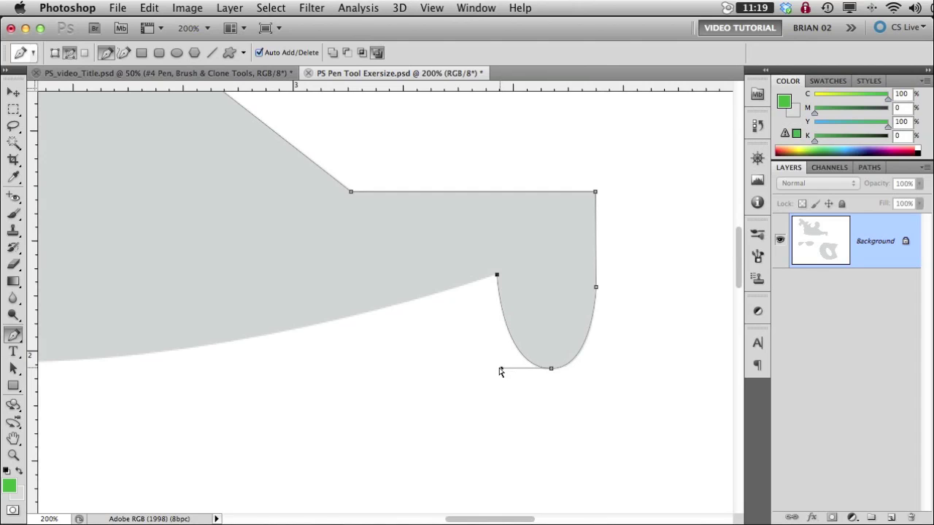
Step: Span the long belly edge with a straight segment to its far corner and add an anchor point at the segment's middle
drag(250, 362, 559, 363)
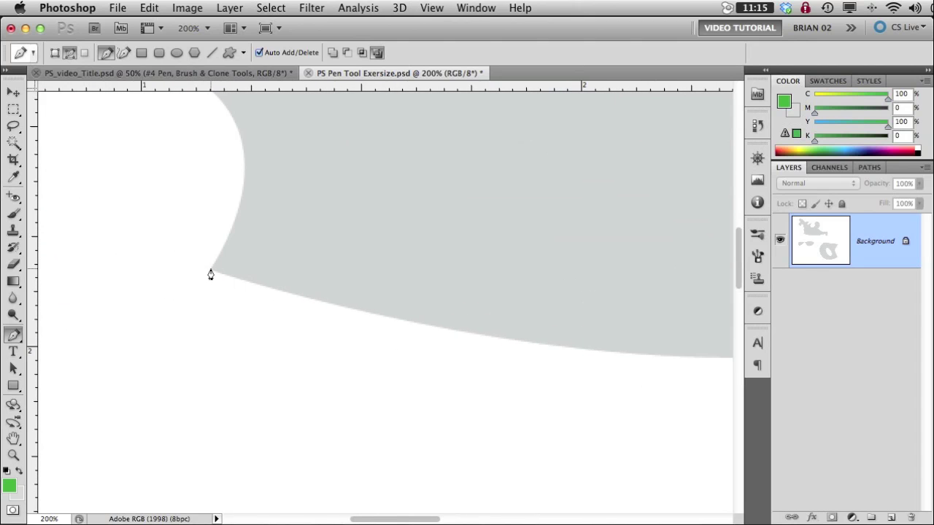
click(210, 270)
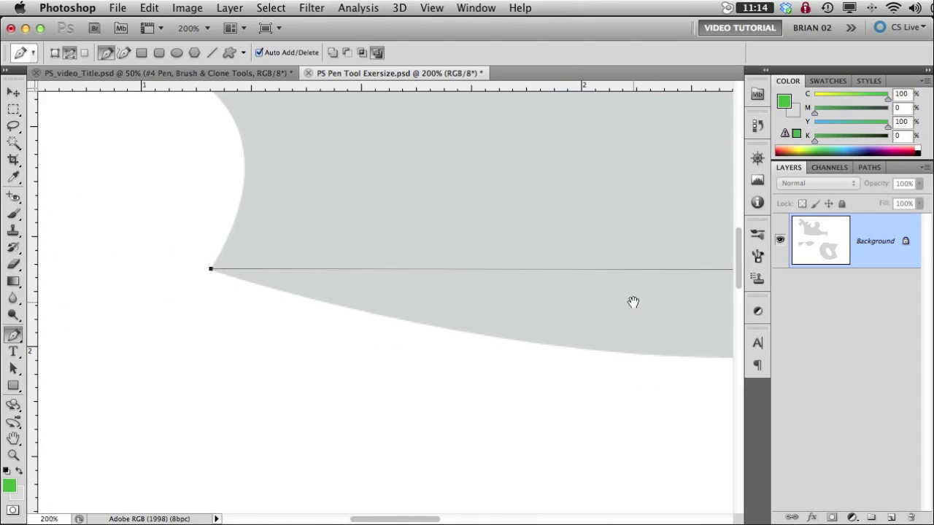
drag(632, 305, 379, 300)
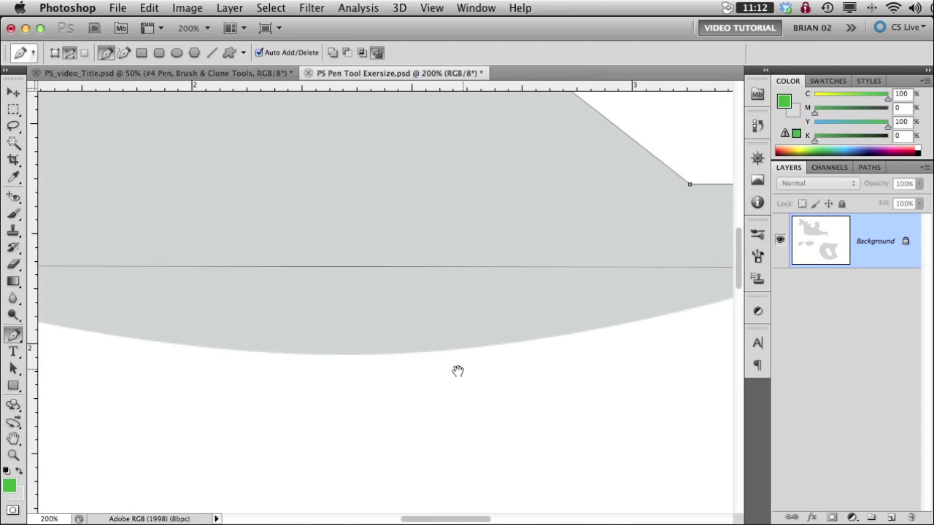
drag(457, 371, 488, 375)
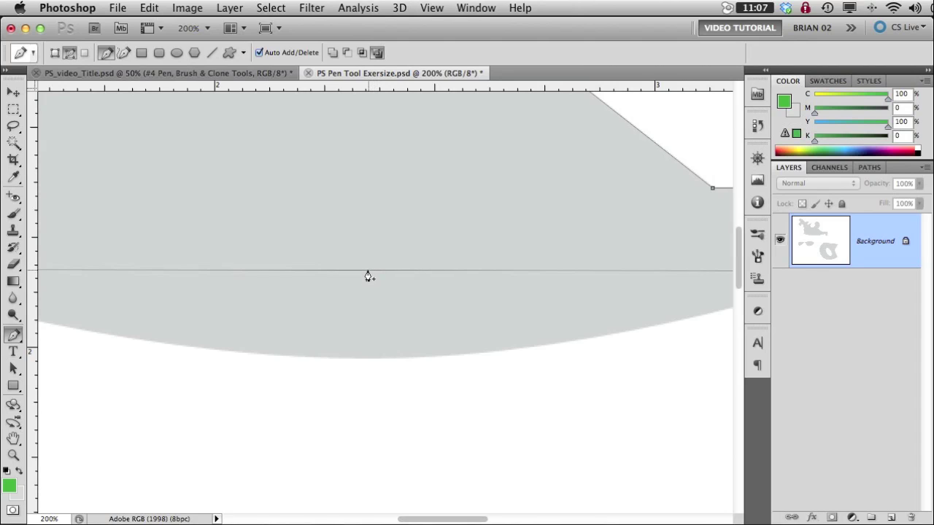
click(367, 272)
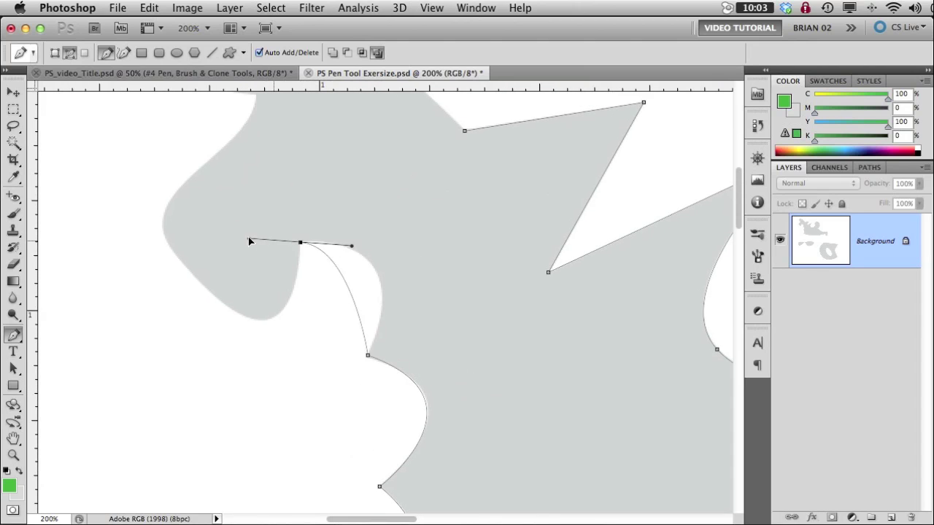
Step: Fit the curve over the small white notch, remove the anchor's outgoing handle, and trace smooth curves around the lower head lobe
drag(250, 241, 174, 247)
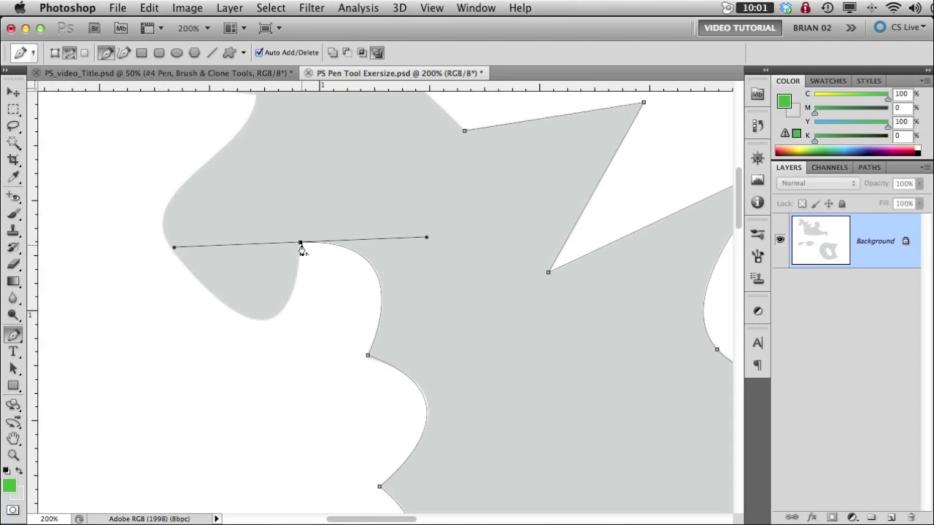
click(300, 243)
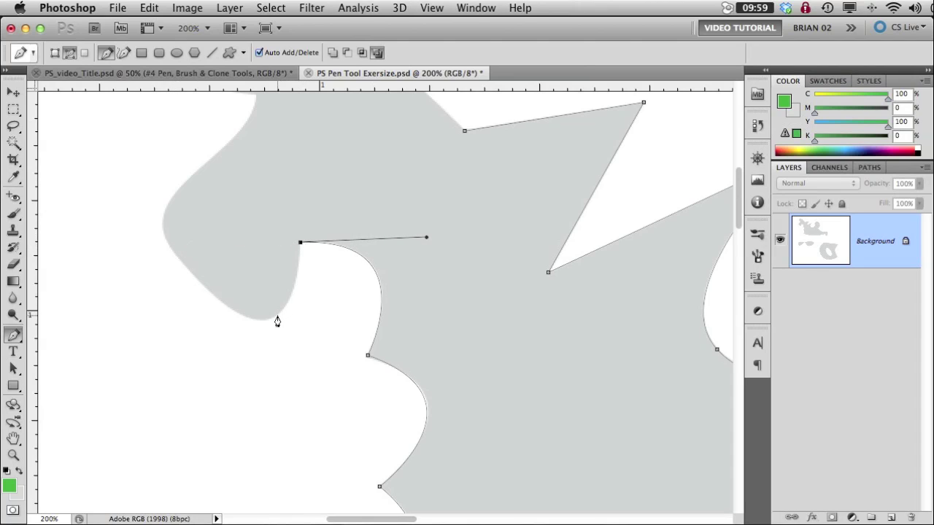
click(275, 319)
drag(275, 319, 253, 329)
drag(197, 278, 176, 257)
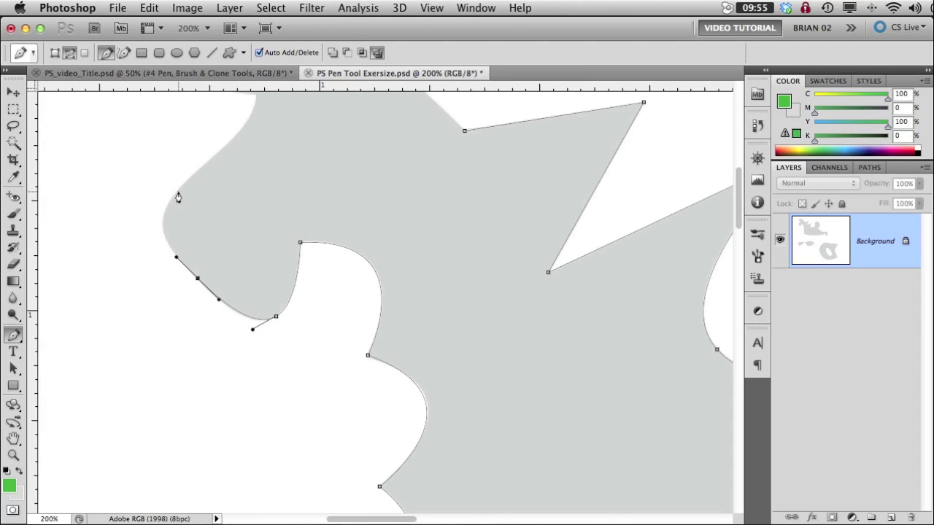
drag(179, 188, 217, 151)
Step: Trace the curves around the upper head lobe, with a sharp turn between the lobes, and close the path at its starting anchor
scroll(217, 151, up, 5)
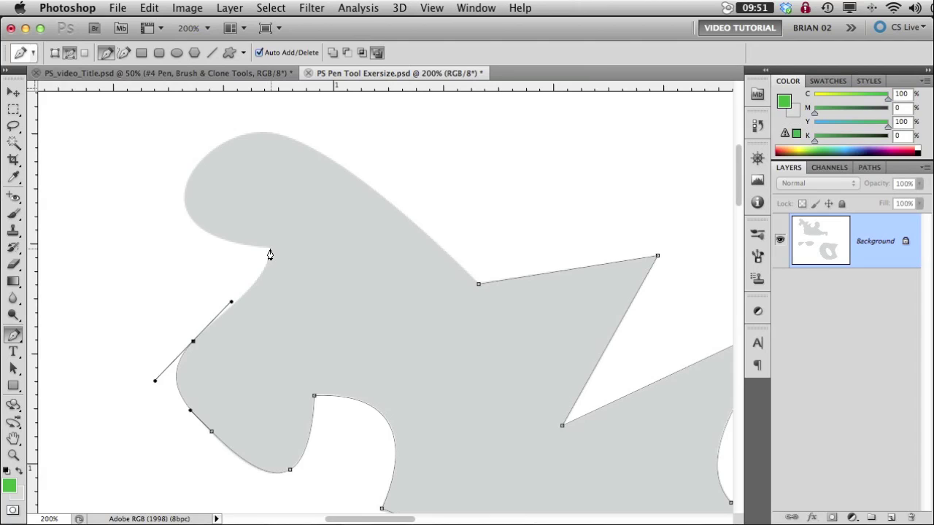
drag(268, 249, 275, 211)
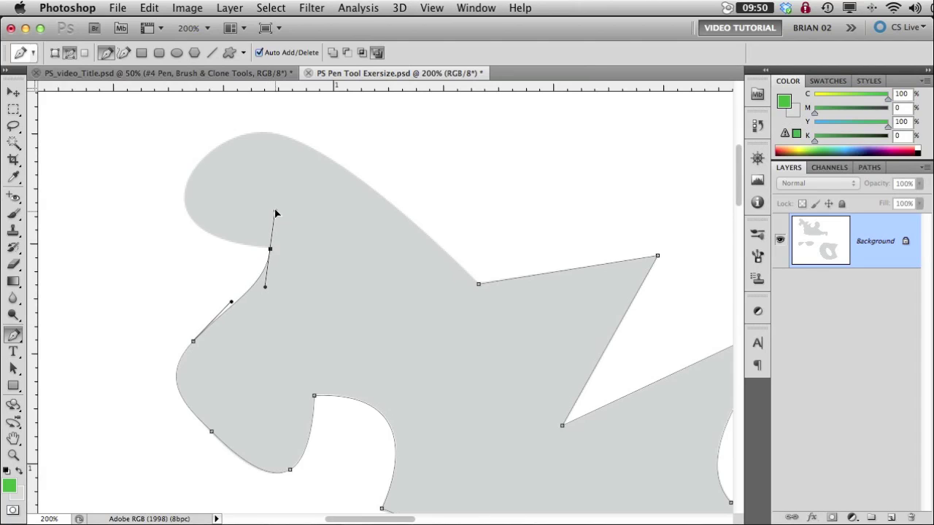
alt+click(269, 249)
drag(189, 217, 166, 187)
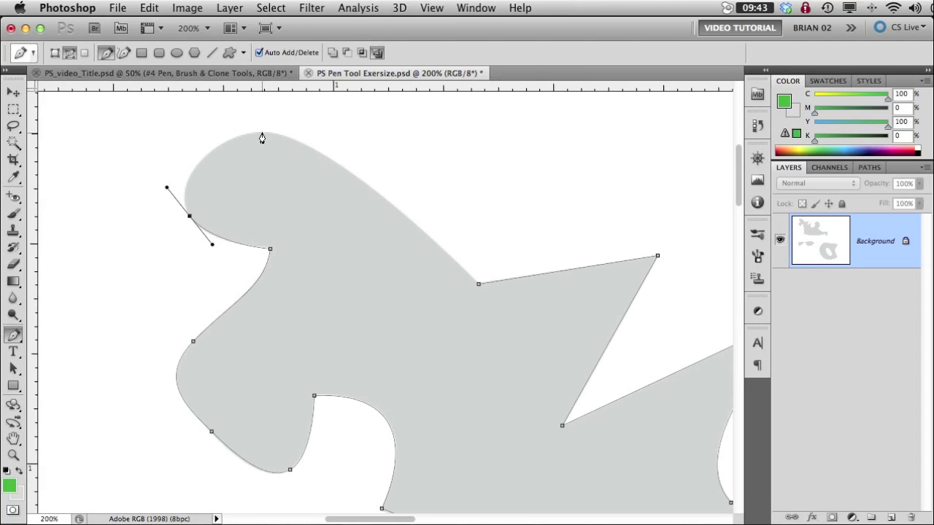
drag(262, 132, 307, 135)
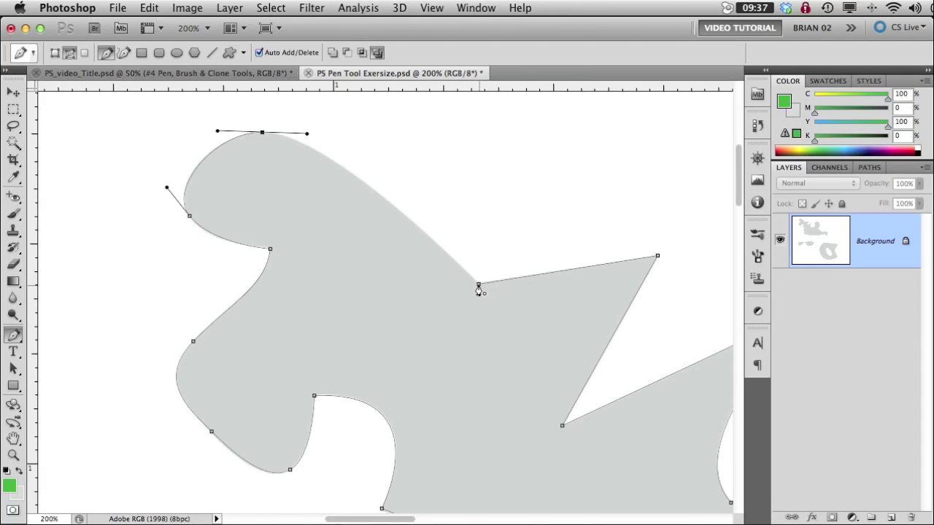
drag(478, 289, 585, 392)
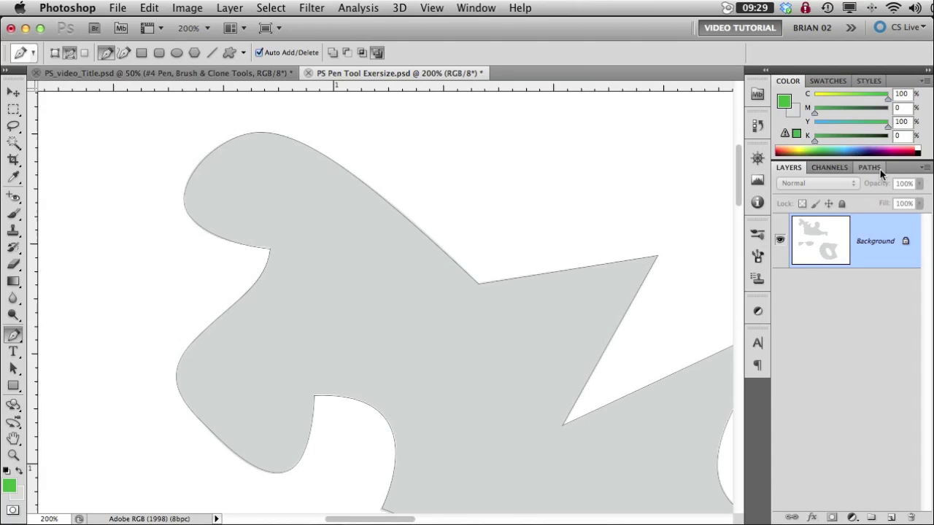
Step: Show the document's paths, deselect the work path, and draw a new straight two-anchor segment across the edge above the zigzag
click(877, 168)
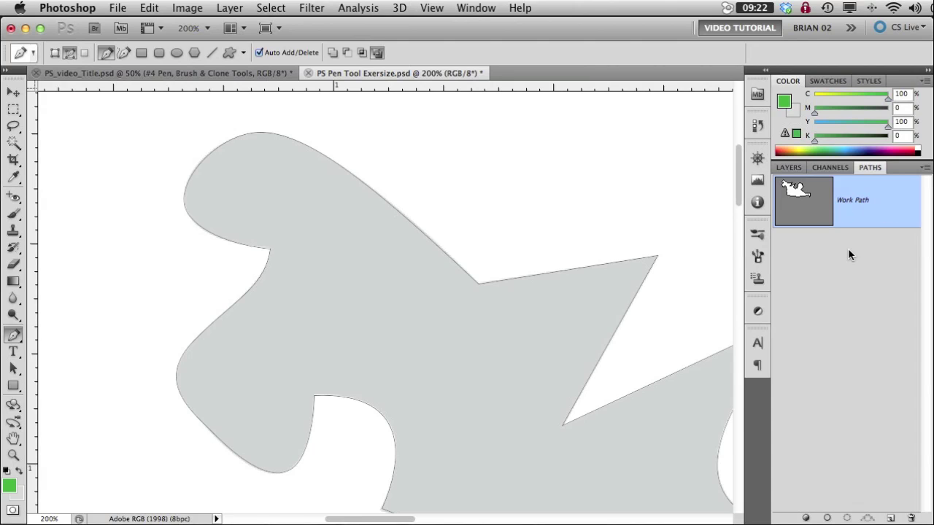
click(849, 254)
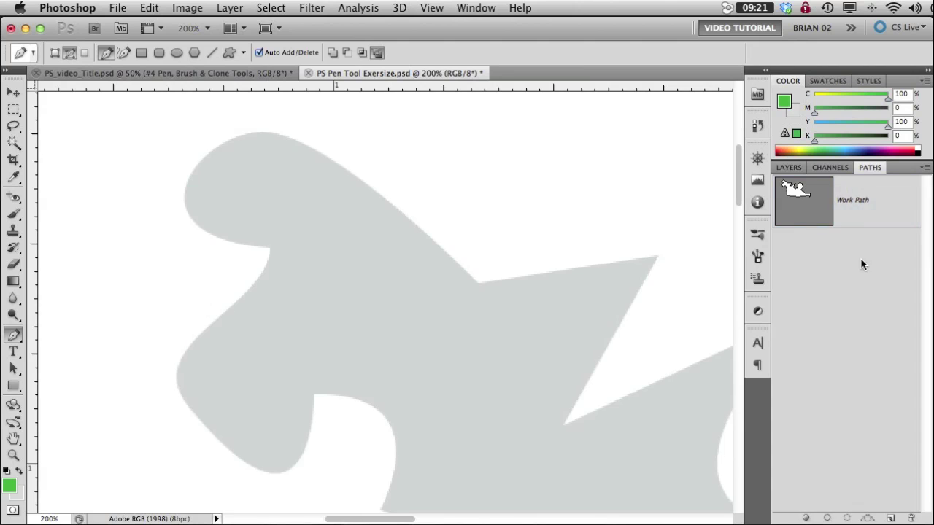
click(543, 192)
click(563, 289)
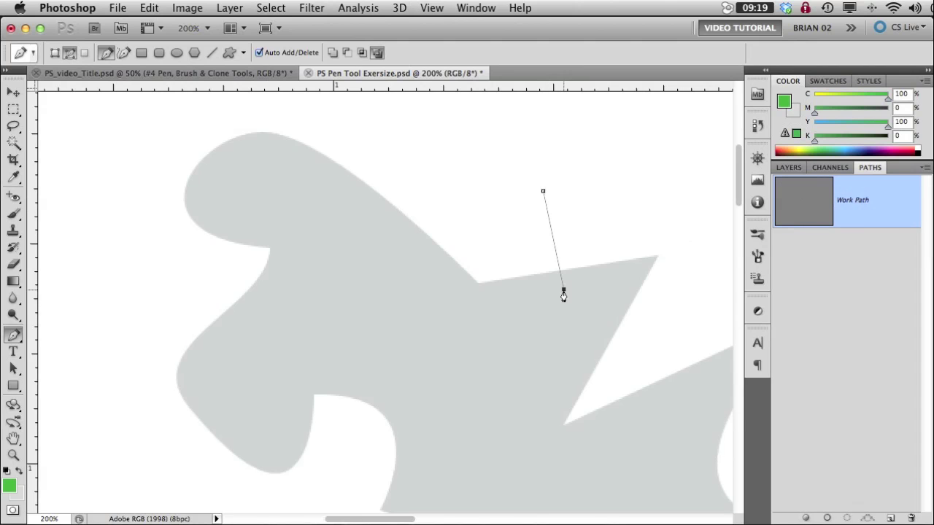
Step: Save the traced exercise shape's work path under the name Path 1
click(481, 355)
click(400, 273)
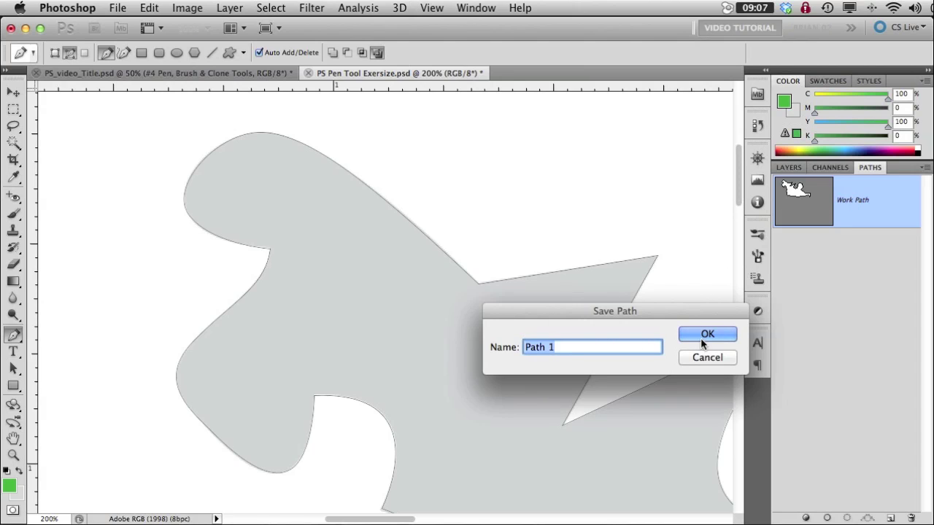
click(701, 333)
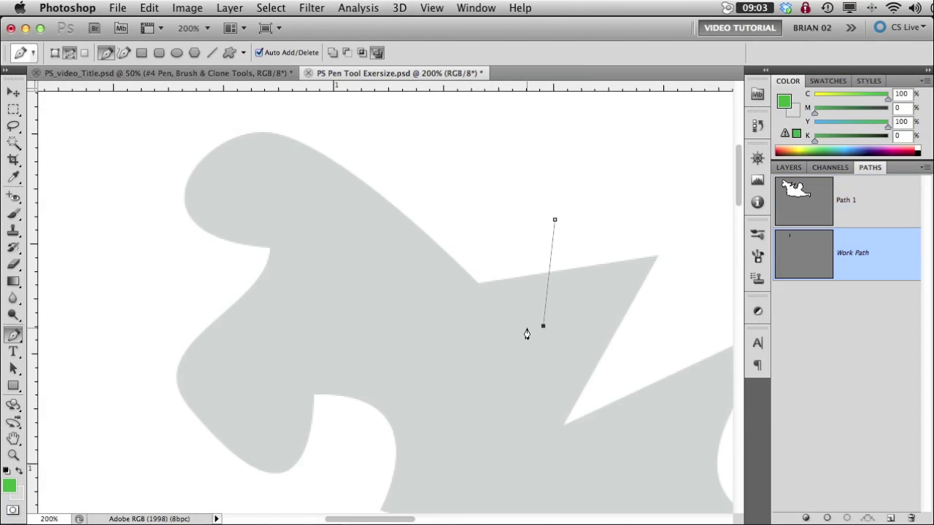
Step: Start a new path on the grey shape with the oval hole, tracing its straight upper edge and V-notched side with four corner anchors
drag(461, 323, 472, 220)
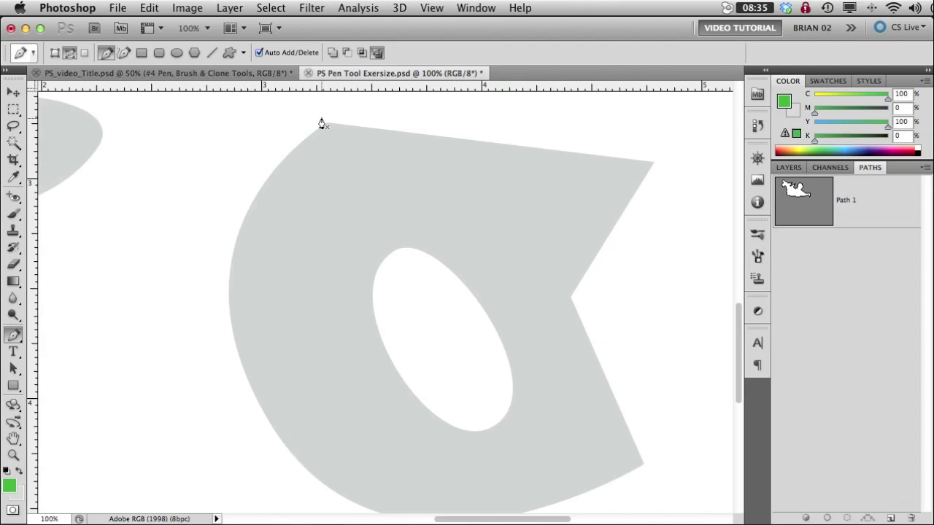
click(325, 123)
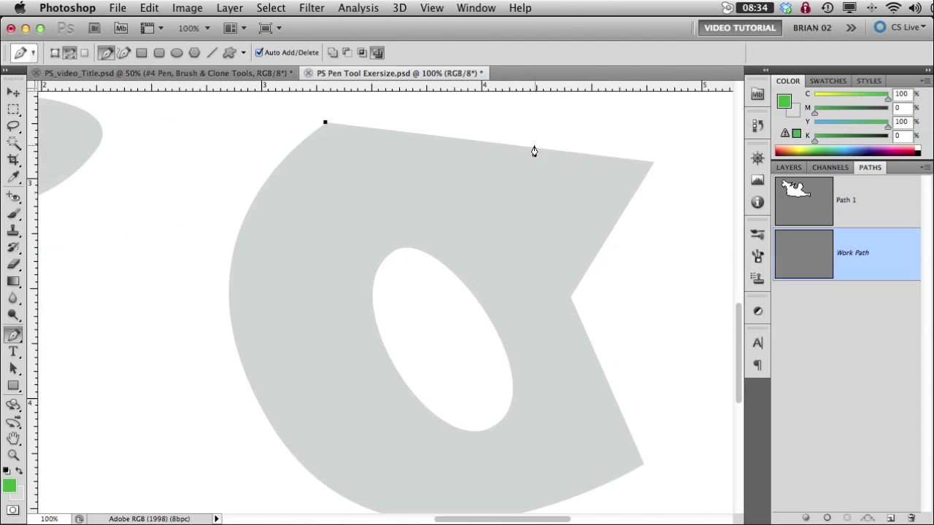
click(653, 163)
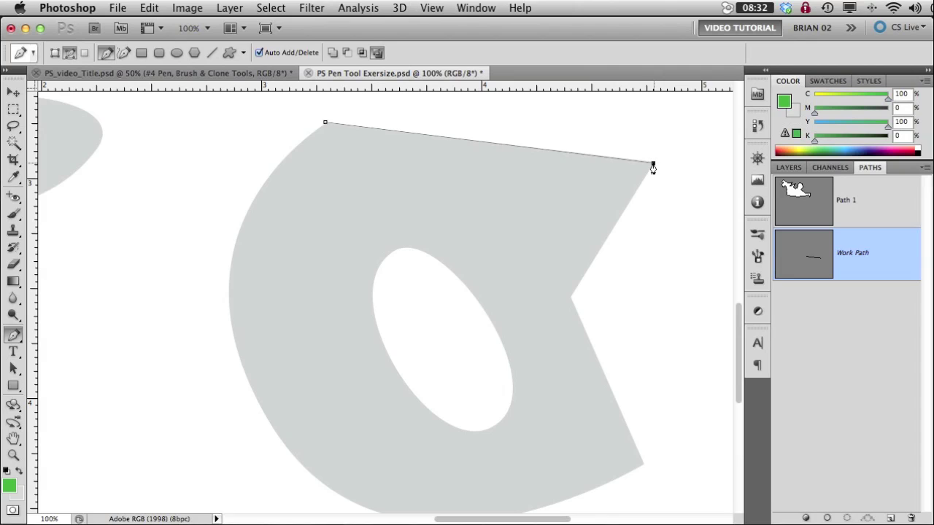
click(570, 297)
click(643, 473)
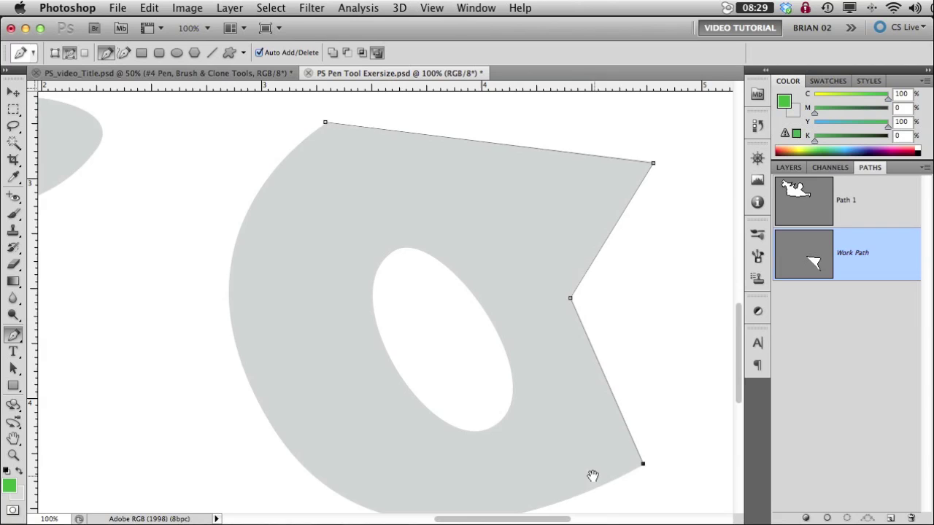
Step: Continue the path with smooth anchors on the shape's lower curve and outer rounded side, shaping the handles to follow the edge
drag(592, 477, 586, 362)
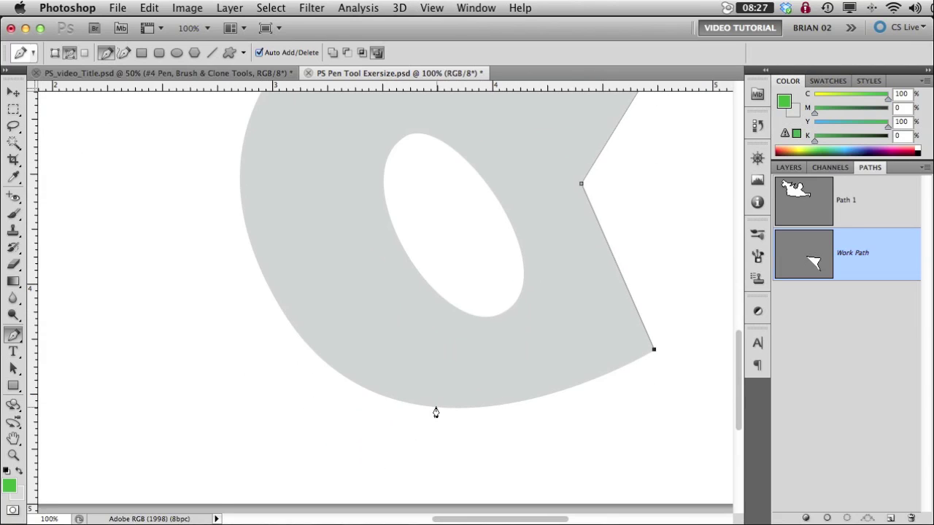
drag(434, 407, 333, 391)
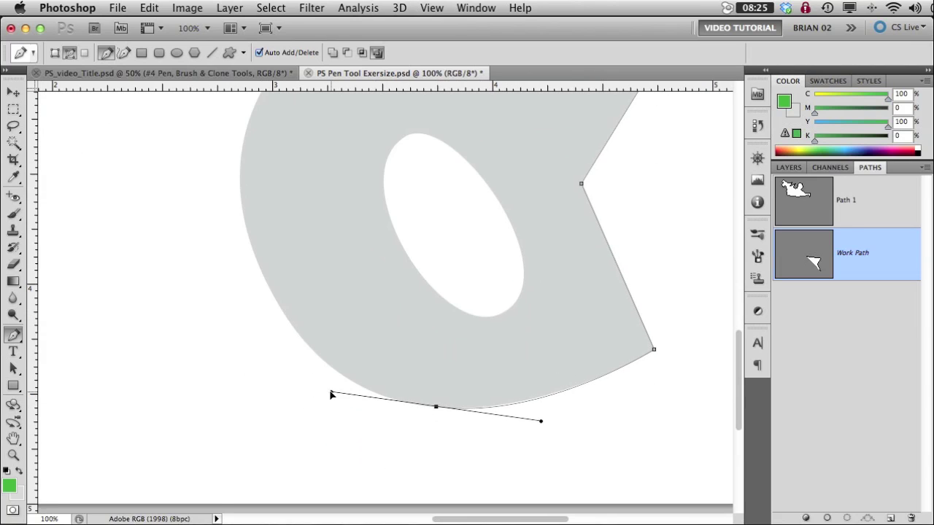
drag(358, 292, 412, 401)
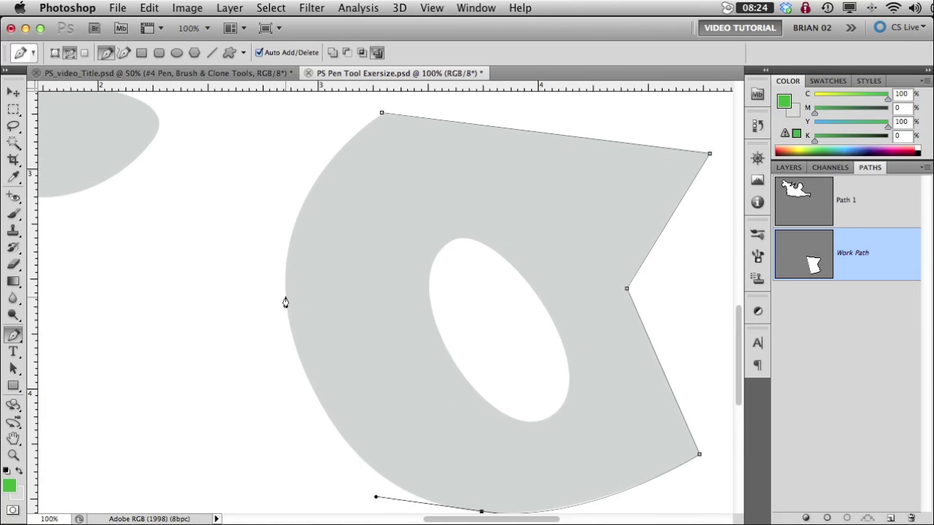
drag(285, 296, 258, 169)
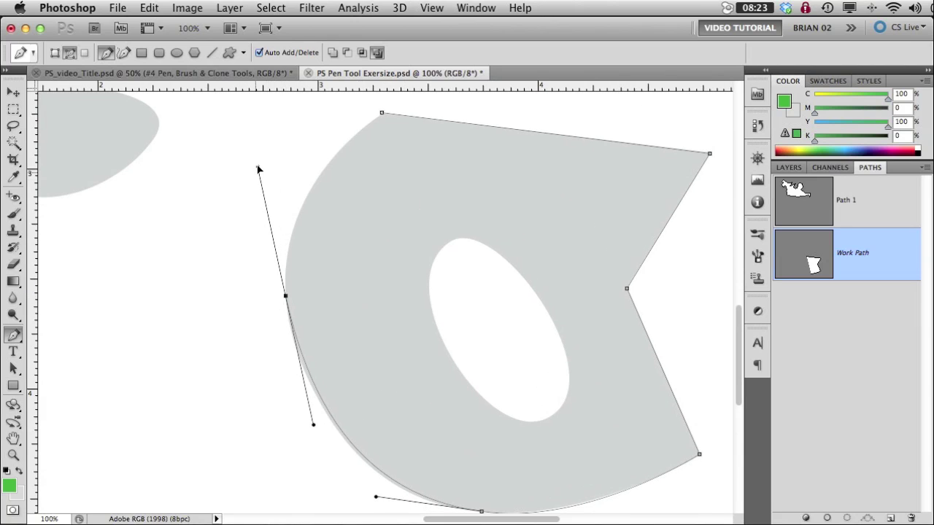
drag(257, 169, 265, 165)
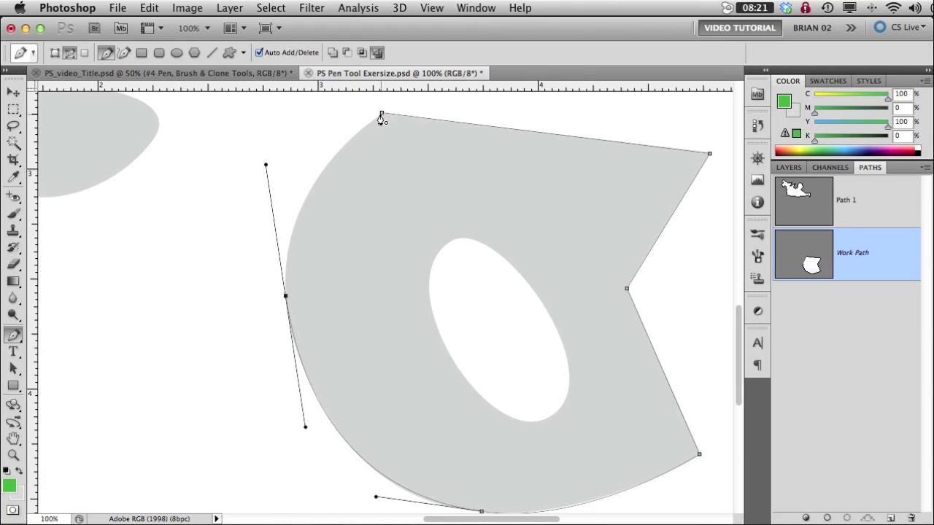
Step: Close the path at its starting corner and fit the closing curve to the shape's upper rounded edge
drag(381, 117, 384, 118)
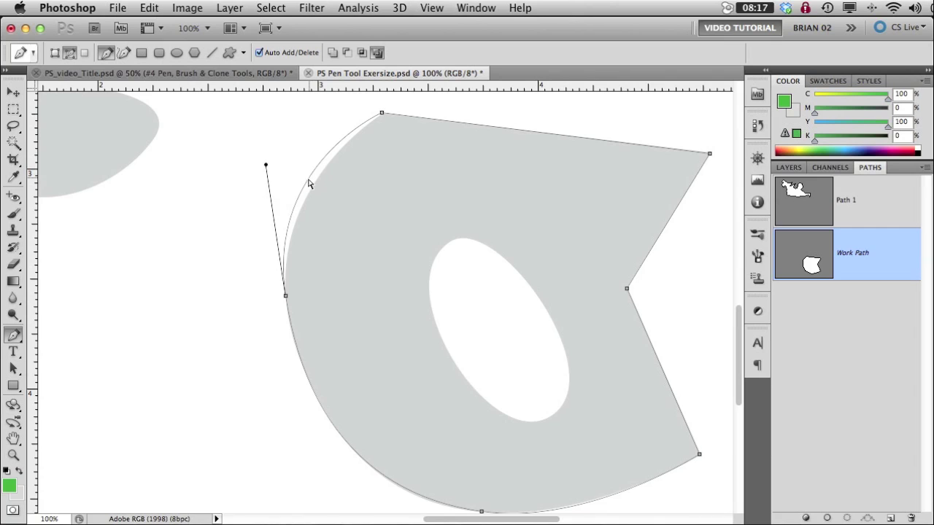
drag(306, 178, 308, 202)
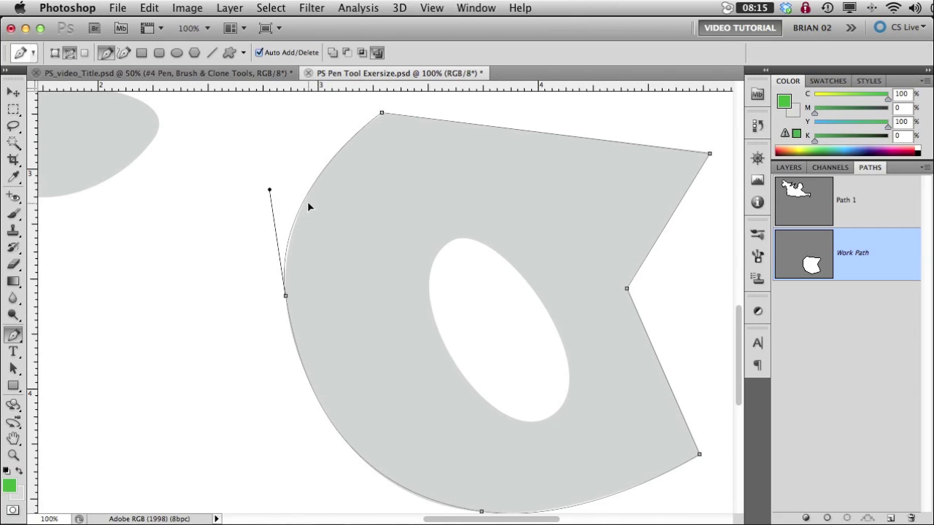
drag(307, 201, 306, 203)
Step: Trace the white oval hole as a closed two-anchor curve, refine its fit, and save the work path as Path 2
drag(454, 240, 496, 220)
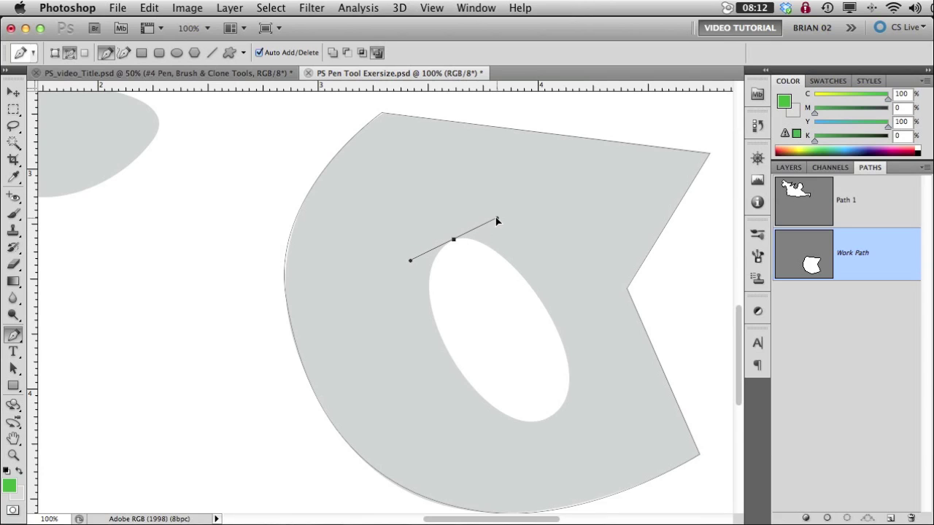
drag(553, 416, 499, 452)
click(454, 241)
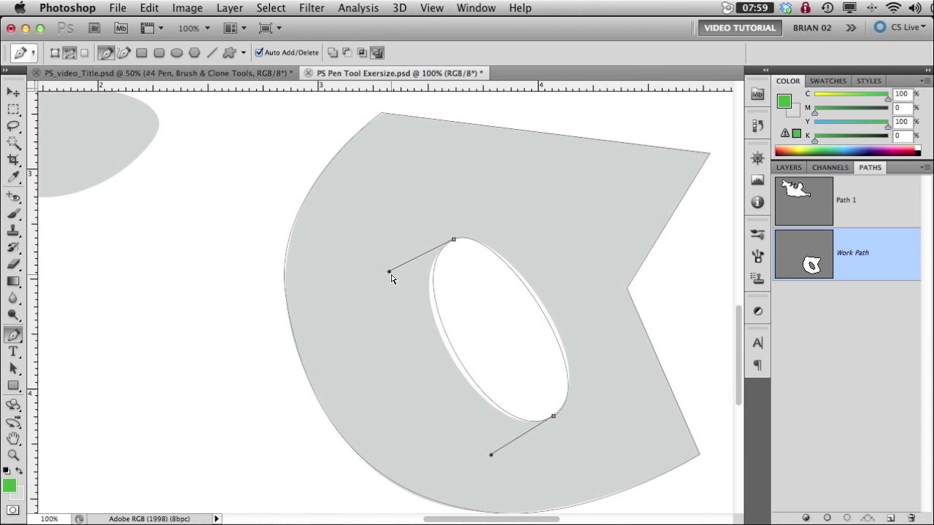
drag(391, 276, 376, 276)
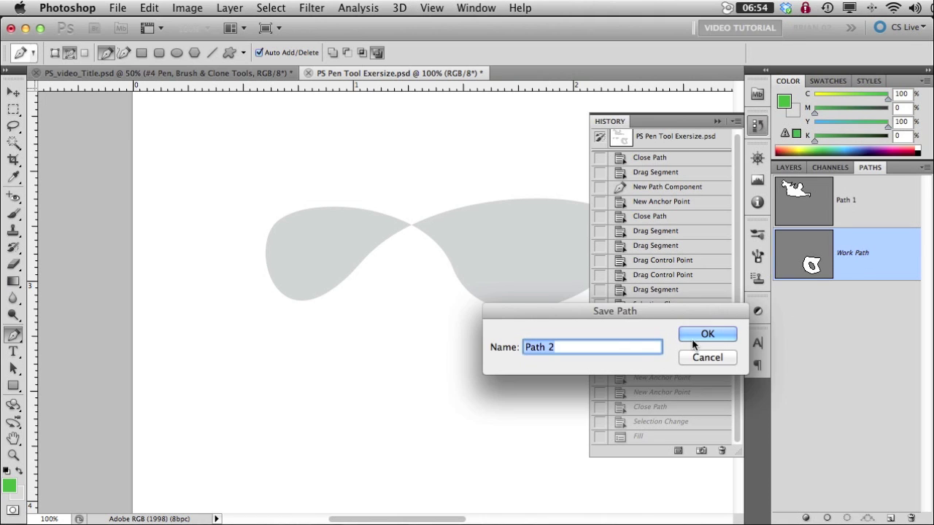
click(695, 335)
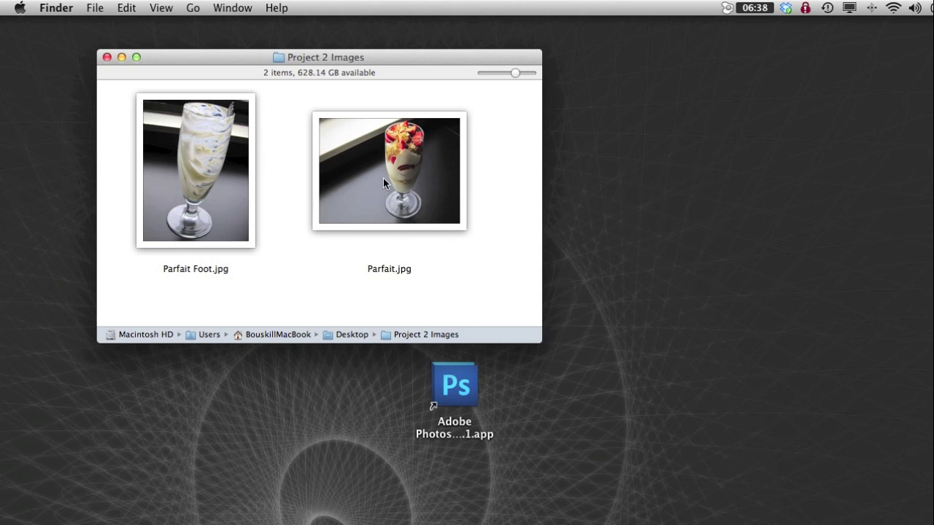
Step: Open Parfait.jpg from the Project 2 Images folder in Photoshop and dock it as a tab beside the other documents
drag(383, 178, 448, 381)
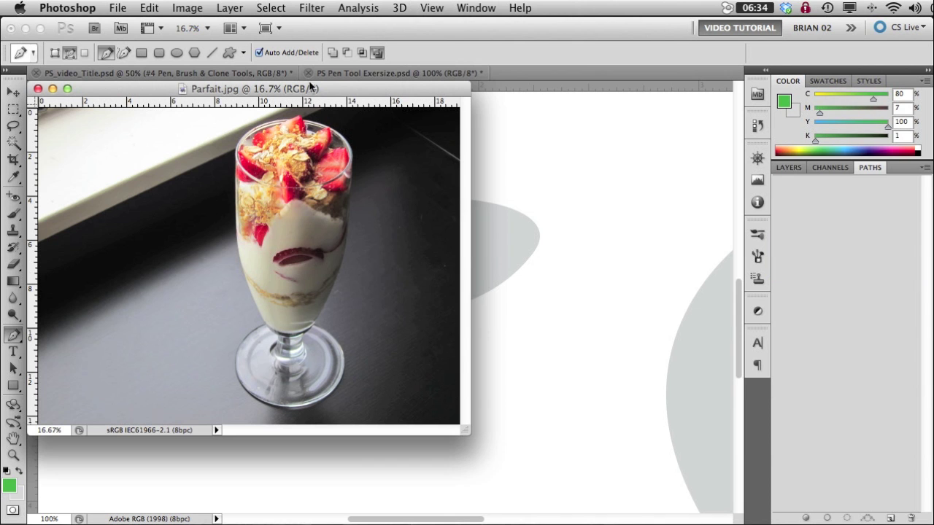
drag(310, 87, 535, 83)
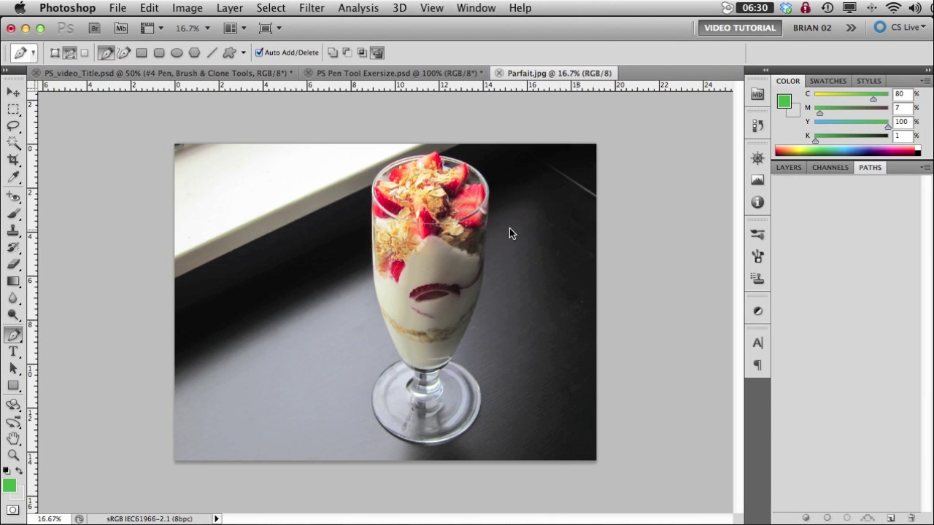
super+click(333, 212)
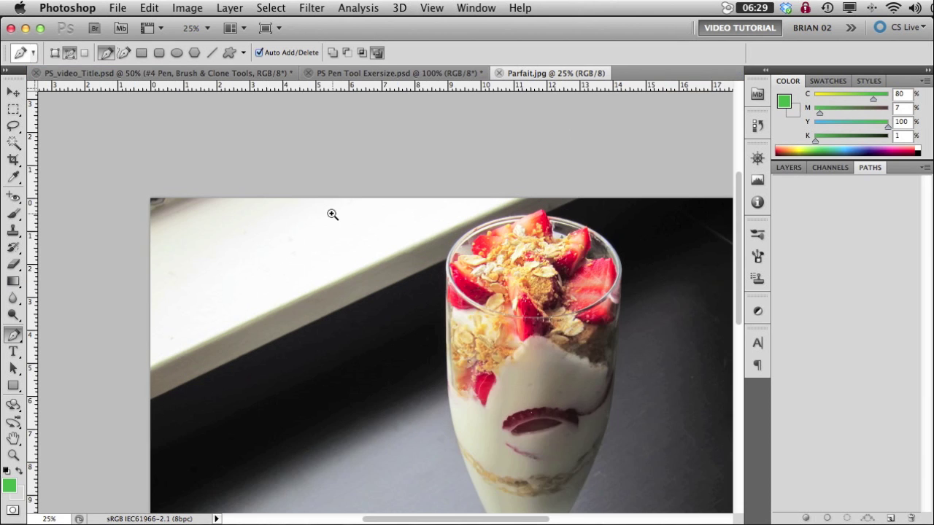
super+click(333, 212)
drag(444, 402, 387, 297)
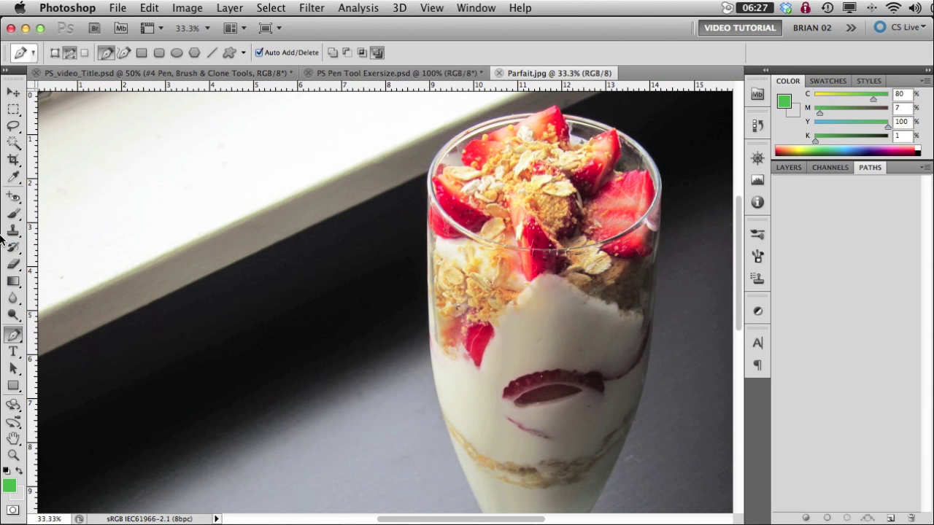
Step: With the Brush tool, sample several strawberry and shadow colours from the photo, ending with the near-black background as the foreground colour
click(16, 213)
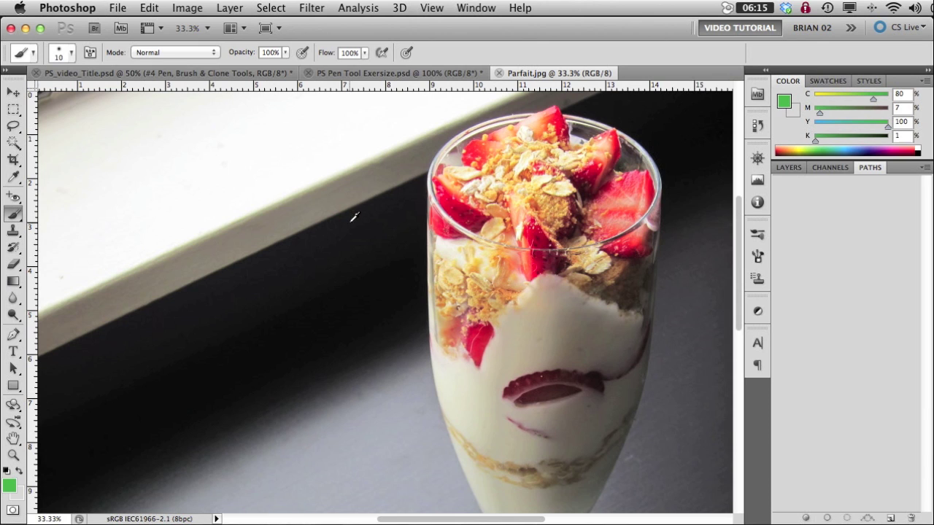
alt+click(459, 208)
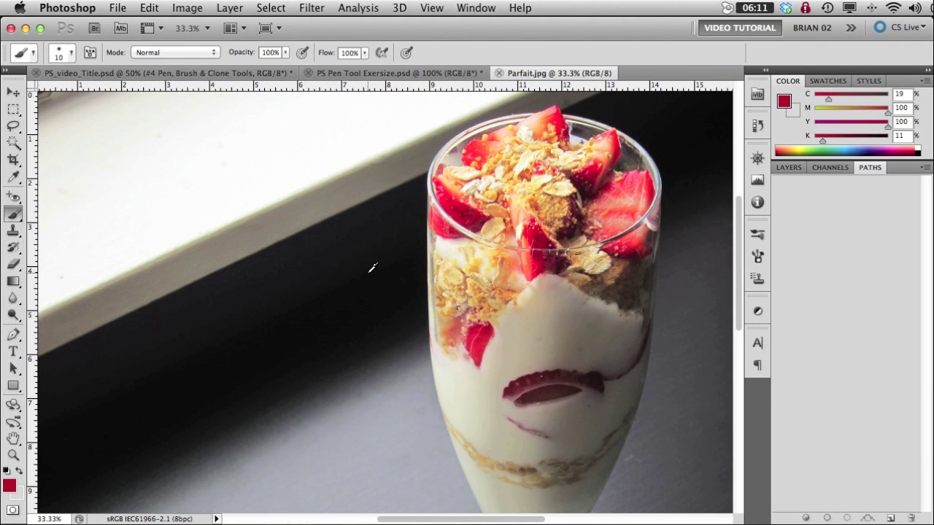
alt+click(372, 268)
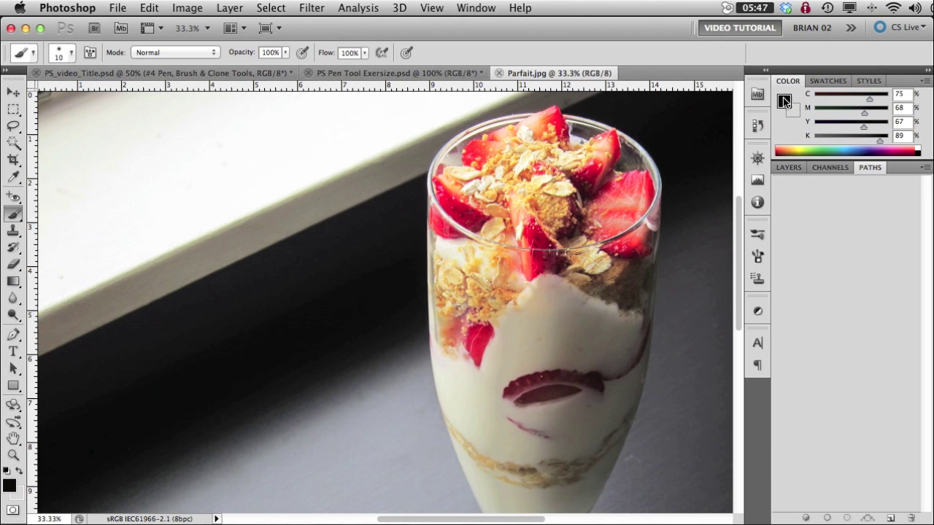
alt+click(640, 183)
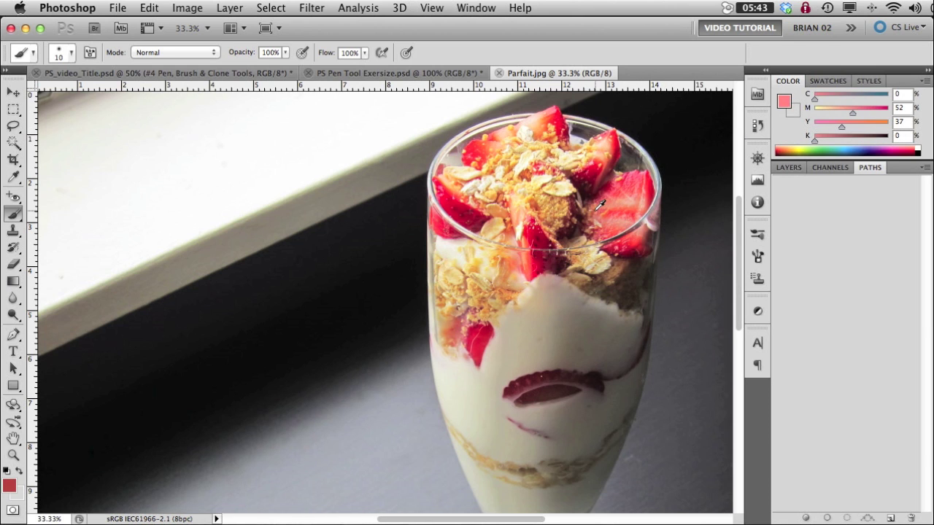
mouse_move(594, 211)
mouse_down()
mouse_move(520, 214)
mouse_move(486, 194)
mouse_up()
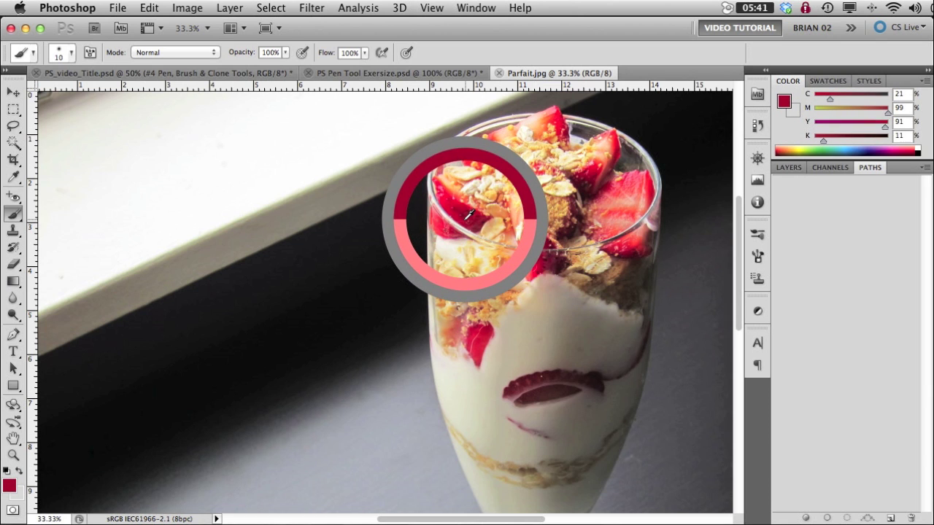
drag(470, 218, 465, 215)
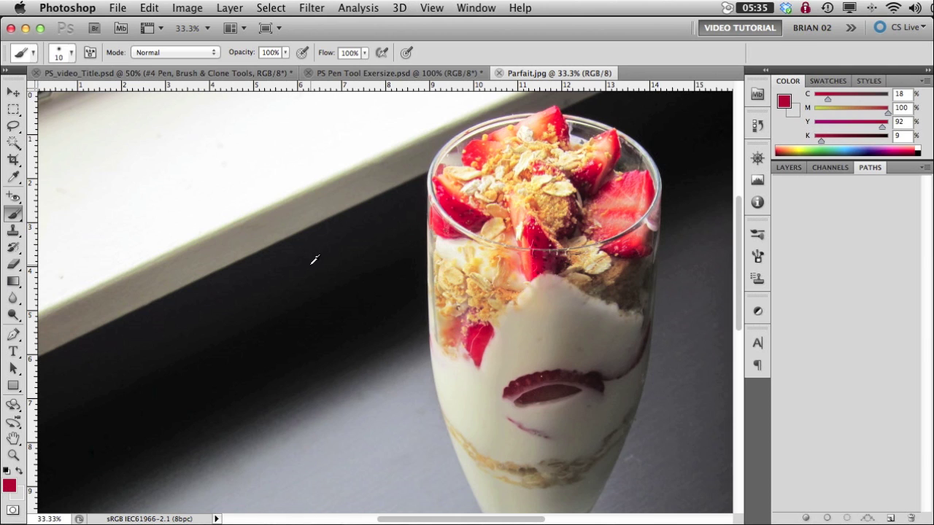
alt+click(312, 267)
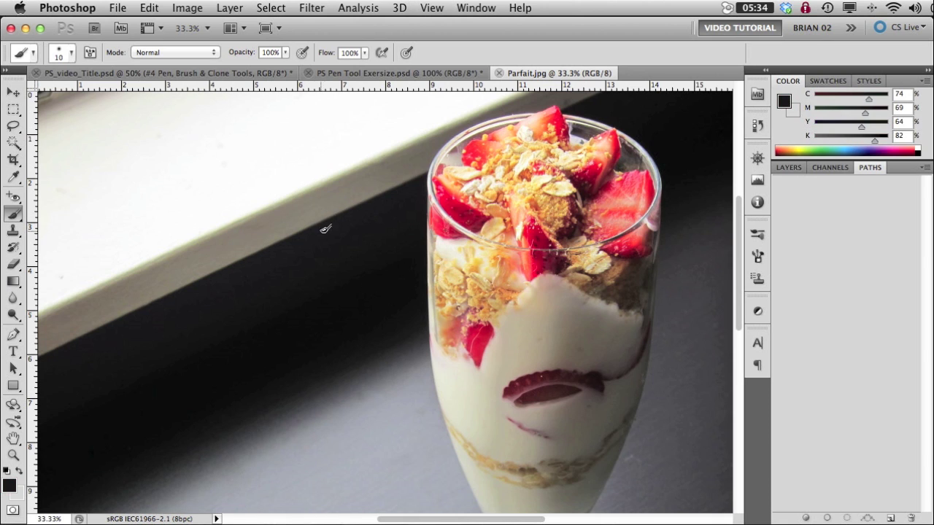
Step: Scribble on the window sill with the 10 px brush, then enlarge the brush to 191 px and paint over the sill beside the glass
mouse_move(326, 229)
mouse_down()
mouse_move(285, 230)
mouse_move(345, 210)
mouse_move(334, 217)
mouse_move(326, 199)
mouse_move(334, 197)
mouse_move(259, 194)
mouse_move(244, 212)
mouse_up()
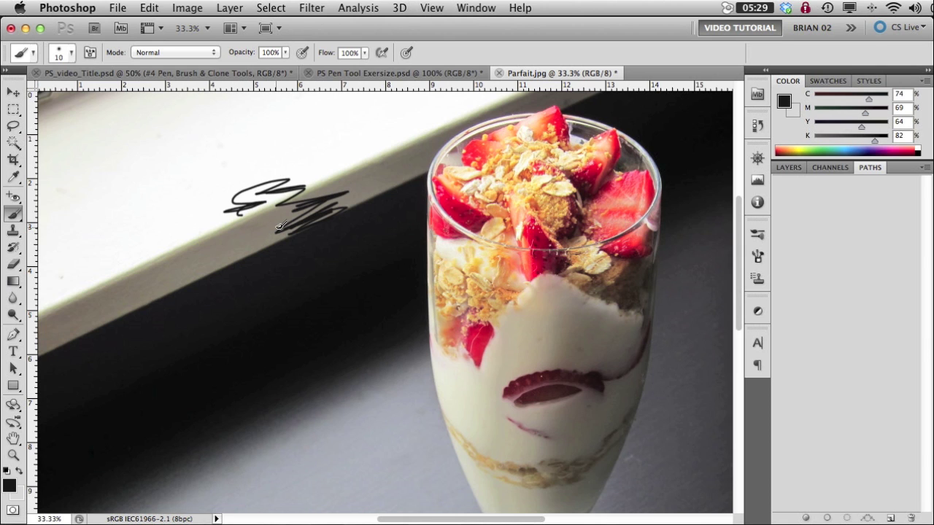
click(72, 52)
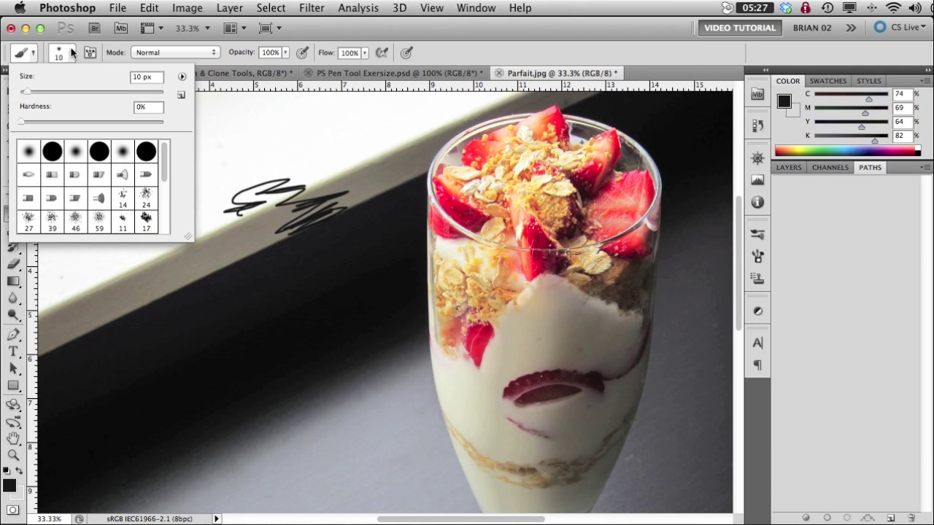
drag(27, 92, 118, 91)
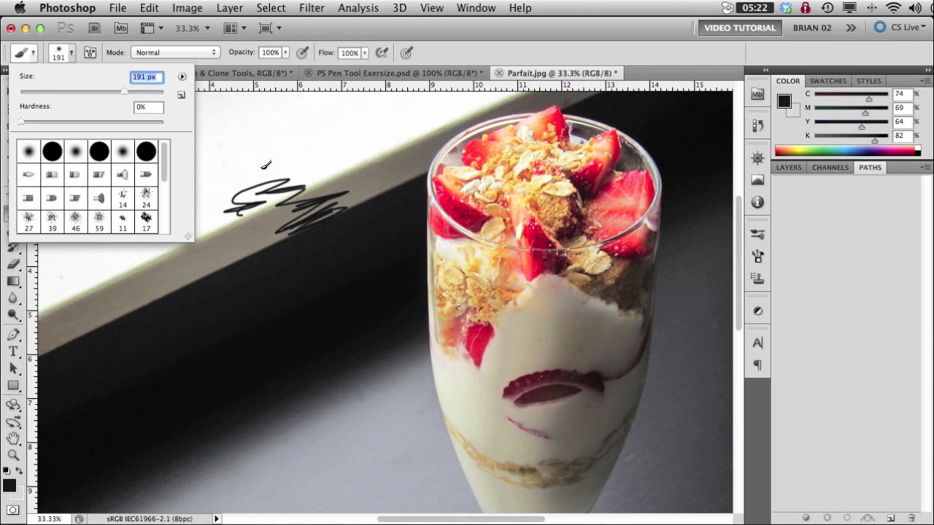
click(275, 157)
mouse_move(288, 159)
mouse_down()
mouse_move(307, 181)
mouse_move(291, 194)
mouse_move(313, 192)
mouse_move(315, 207)
mouse_move(248, 255)
mouse_move(297, 206)
mouse_move(207, 261)
mouse_move(239, 178)
mouse_move(232, 258)
mouse_move(240, 274)
mouse_move(342, 211)
mouse_move(367, 175)
mouse_move(378, 171)
mouse_move(361, 207)
mouse_move(424, 155)
mouse_up()
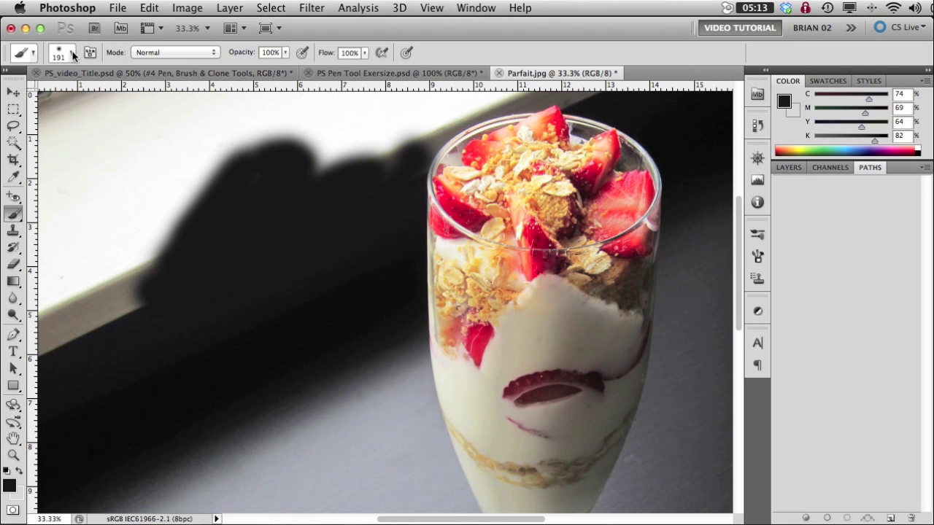
Step: Set the brush hardness to 100% and reduce its size to 30 px for painting near the glass rim
click(73, 56)
drag(20, 122, 193, 129)
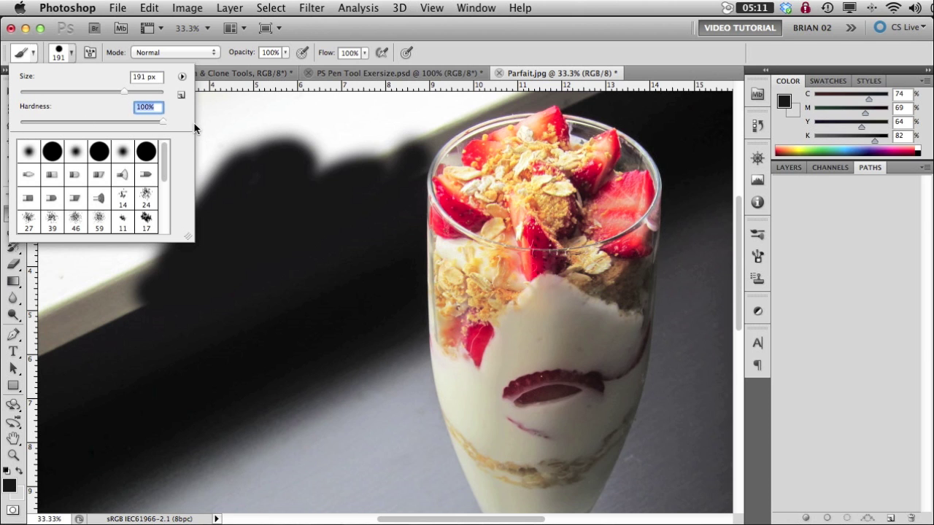
scroll(433, 145, up, 4)
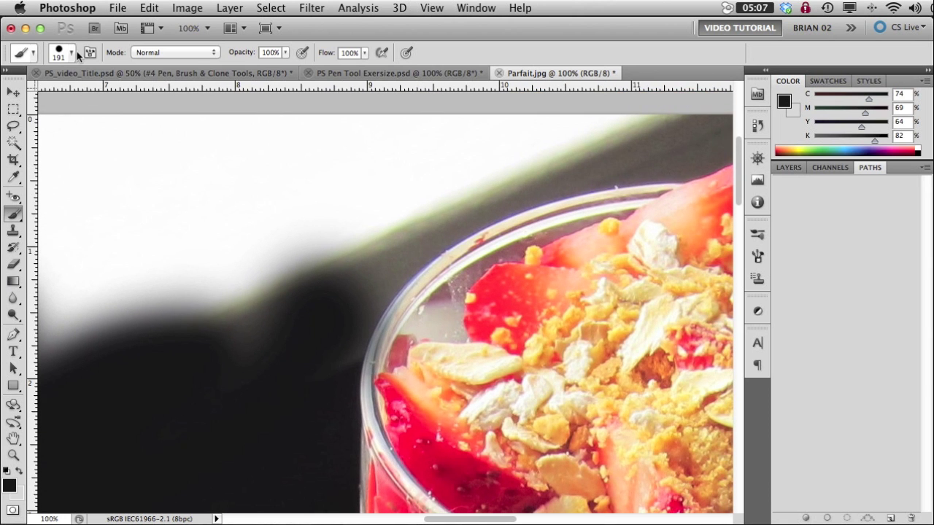
click(73, 56)
drag(117, 92, 48, 102)
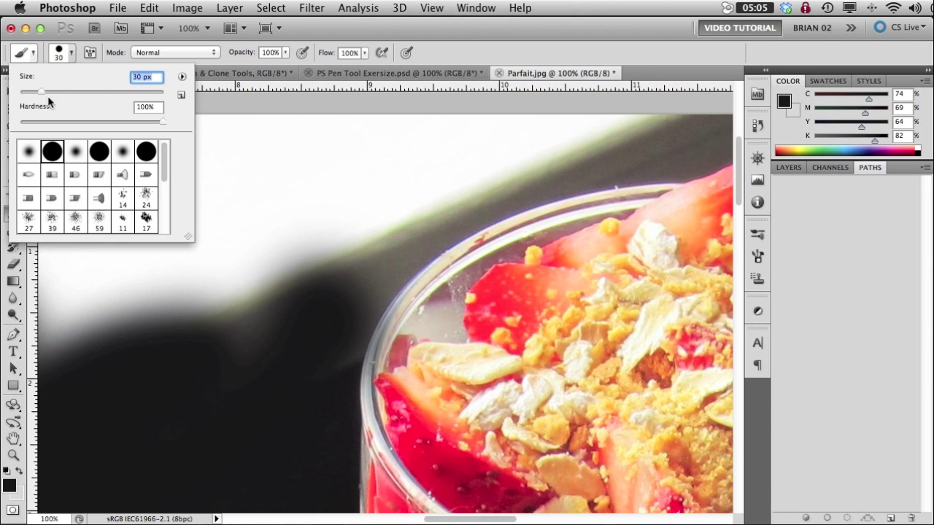
Step: Paint a dark edge along the outside of the glass rim up to the top strawberry with the 30 px hard brush
click(479, 207)
drag(473, 192, 434, 213)
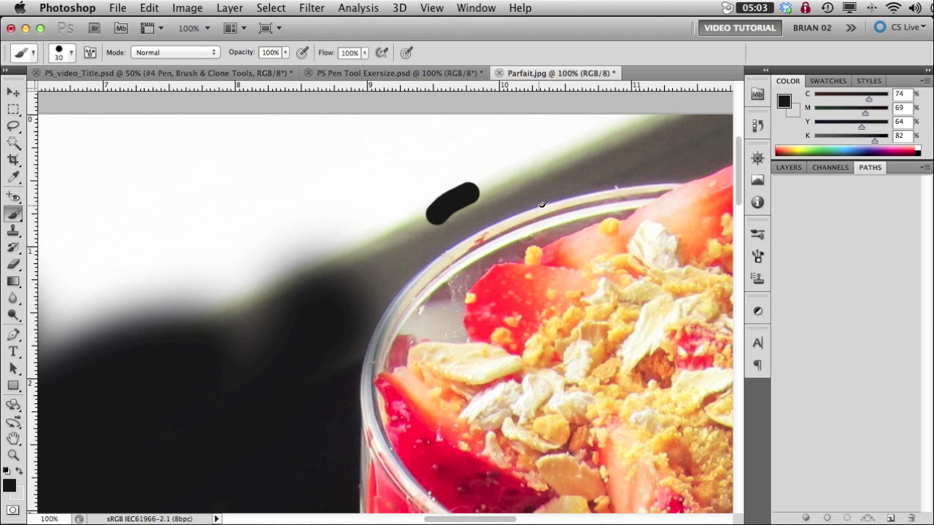
drag(556, 191, 450, 233)
mouse_move(507, 203)
mouse_down()
mouse_move(425, 253)
mouse_move(438, 228)
mouse_move(449, 231)
mouse_move(443, 241)
mouse_move(391, 286)
mouse_up()
mouse_move(430, 246)
mouse_down()
mouse_move(382, 297)
mouse_move(351, 371)
mouse_up()
scroll(500, 225, right, 5)
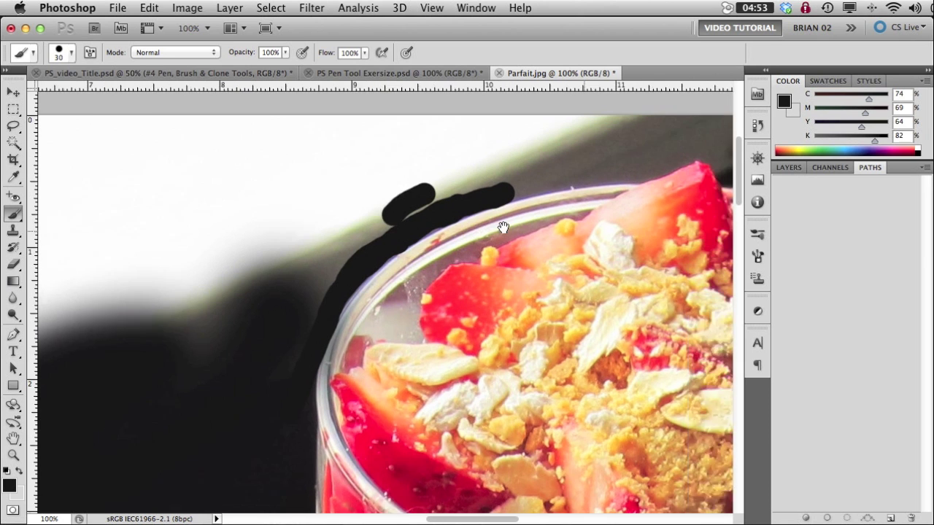
mouse_move(363, 176)
mouse_down()
mouse_move(490, 167)
mouse_move(480, 163)
mouse_move(600, 237)
mouse_up()
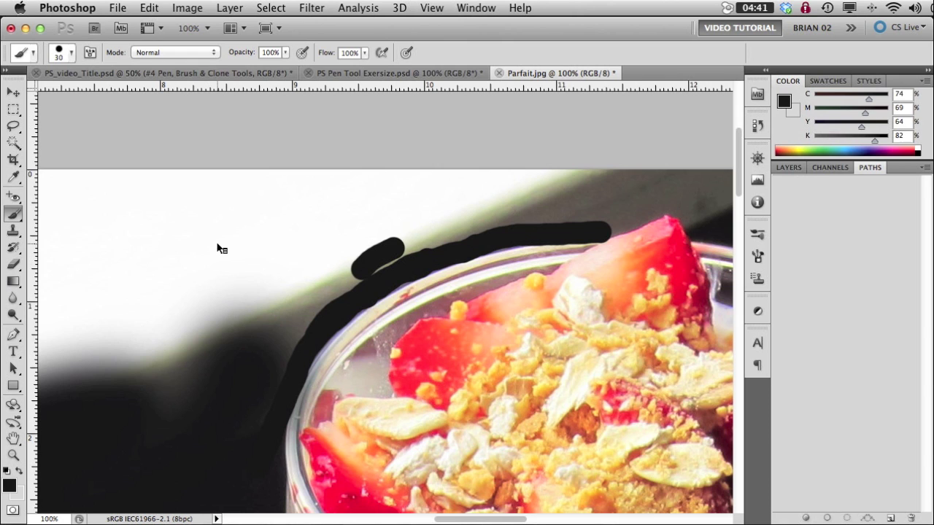
Step: Stamp two 30 px dots and one larger 70 px dot on the white background beside the glass
right_click(225, 243)
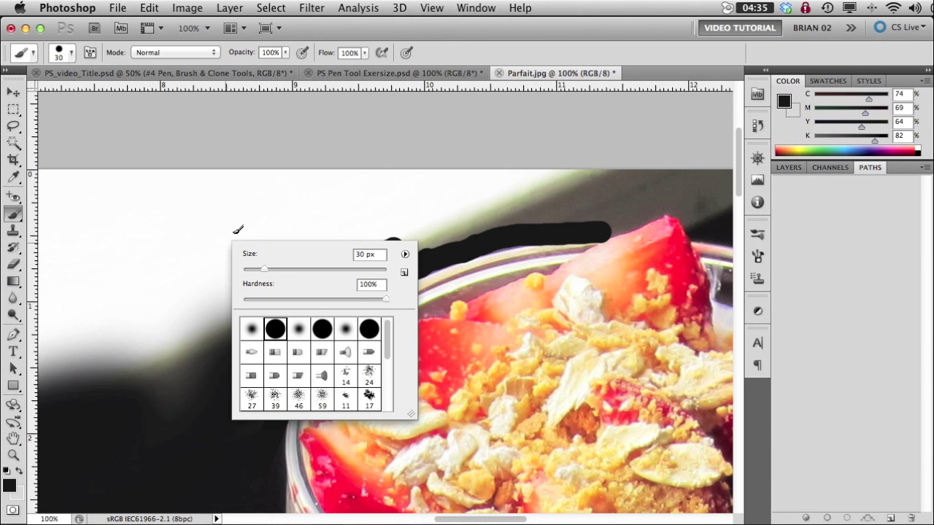
click(250, 211)
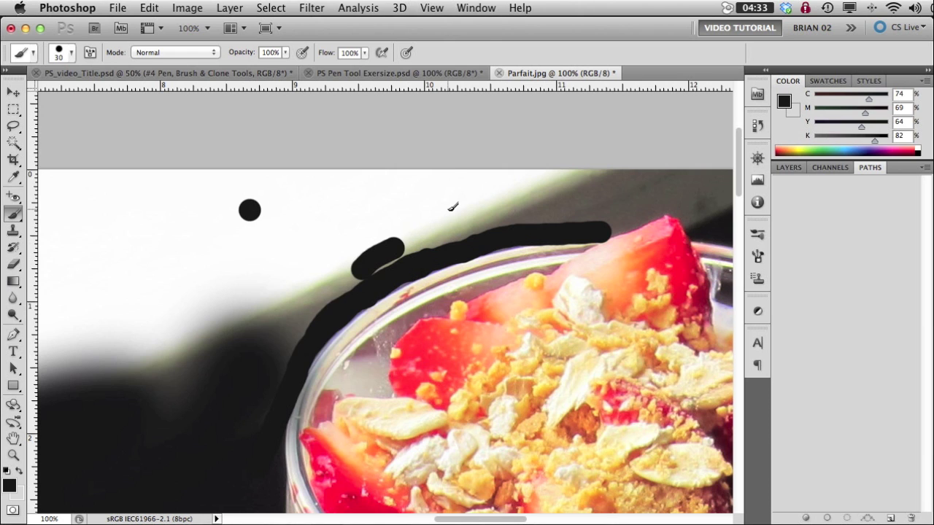
click(288, 207)
click(124, 225)
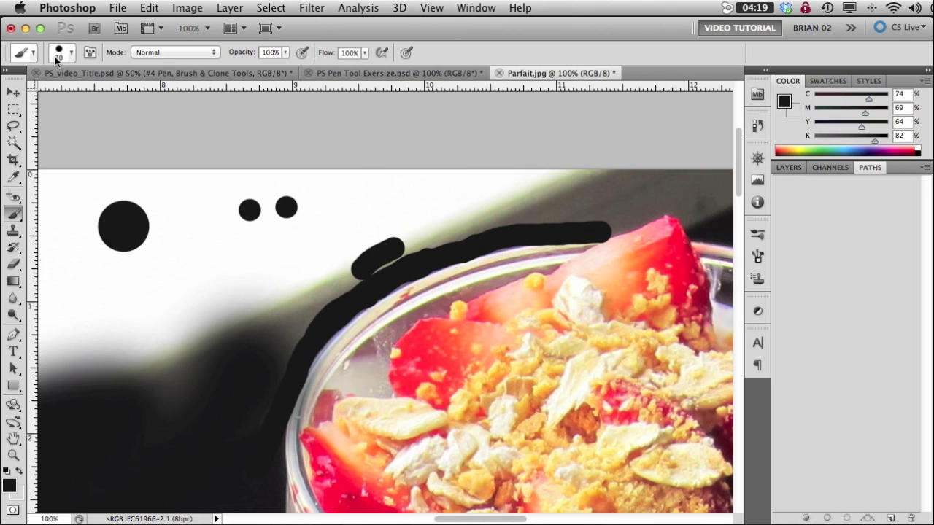
Step: Reduce the brush to 9 px and doodle a face around the dots, adding a nose and mouth line and two eyebrows
key(bracketleft)
key(bracketleft)
key(bracketleft)
key(bracketleft)
key(bracketleft)
key(bracketleft)
key(bracketleft)
click(80, 178)
drag(150, 227, 305, 246)
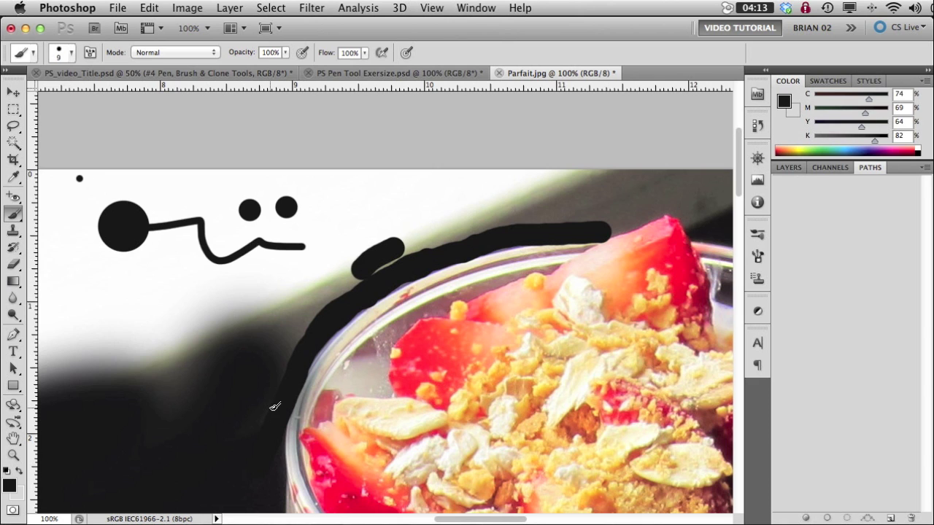
drag(224, 196, 305, 189)
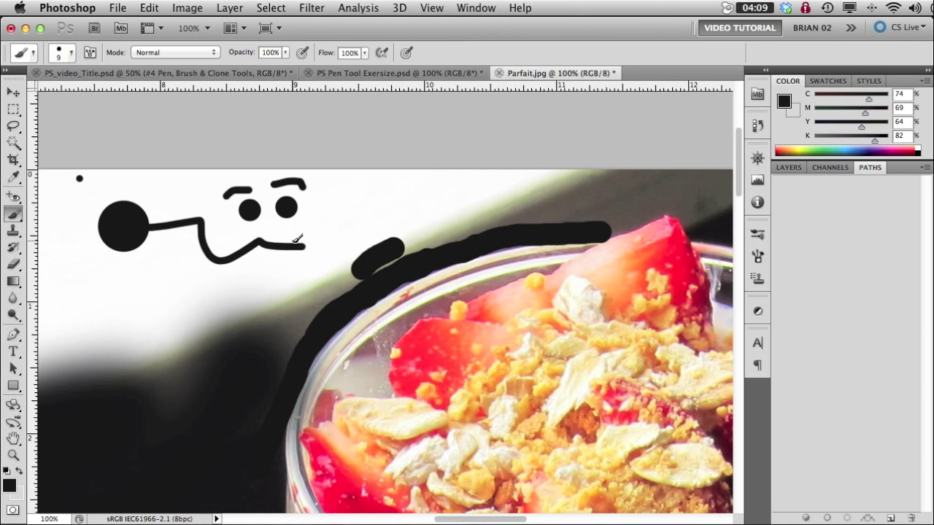
Step: Revert the photo to its opening Parfait.jpg snapshot in the history, discarding all brush strokes
click(780, 168)
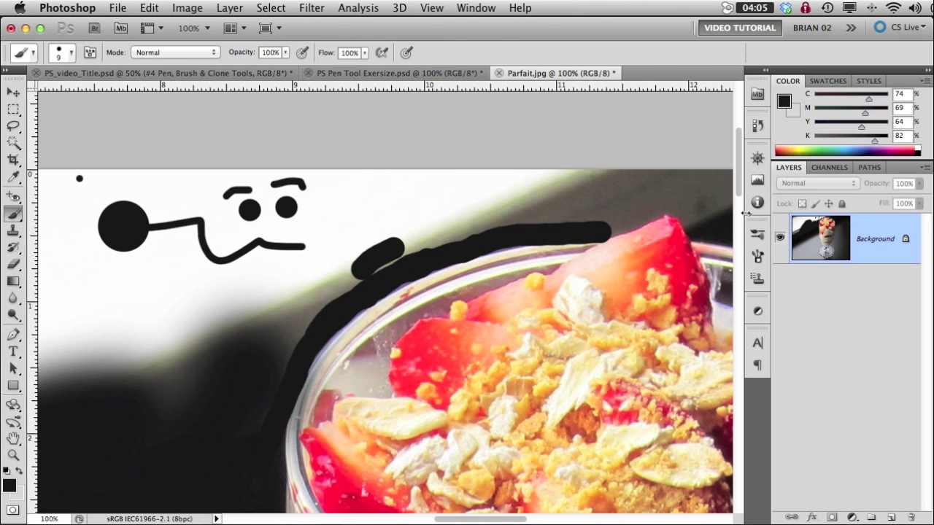
click(757, 124)
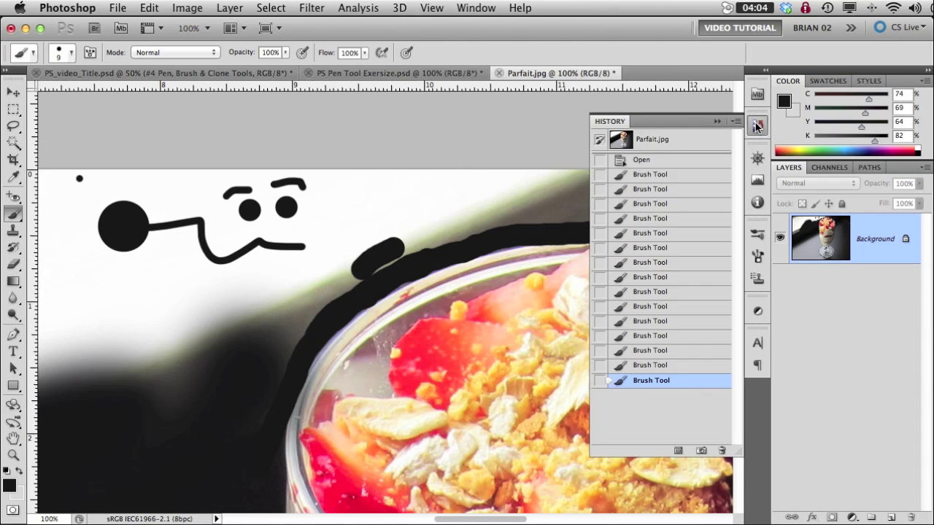
click(618, 142)
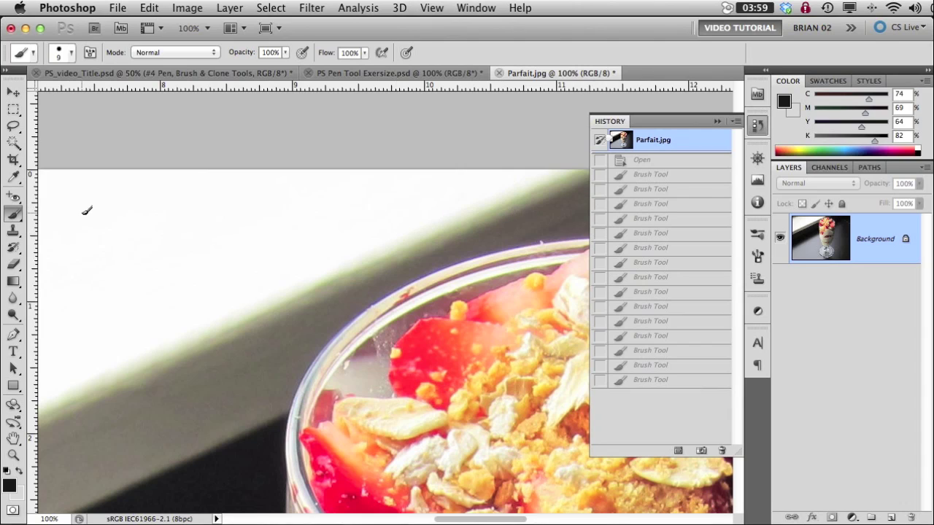
Step: With the 162 px Clone Stamp tool, clone dark background over part of the sill, and clone strawberries and glass rim beside the glass
click(11, 232)
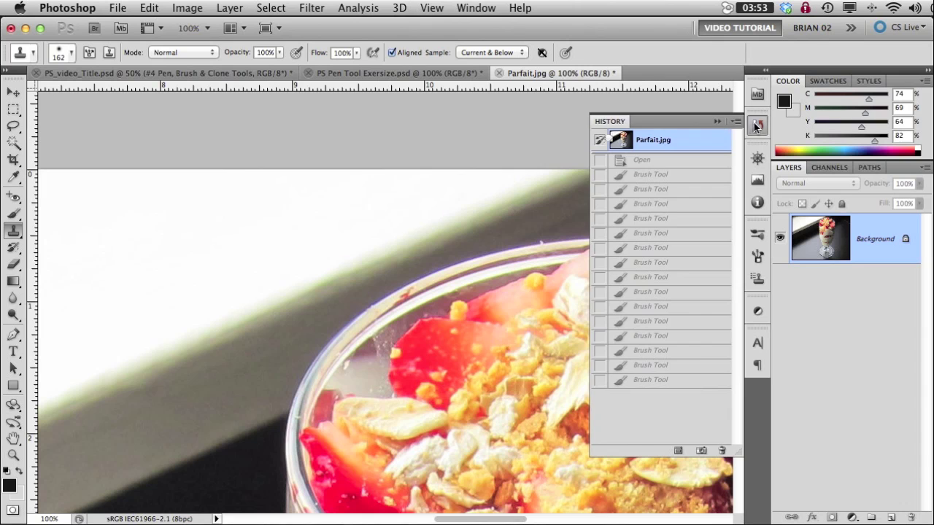
click(757, 127)
drag(389, 392, 486, 191)
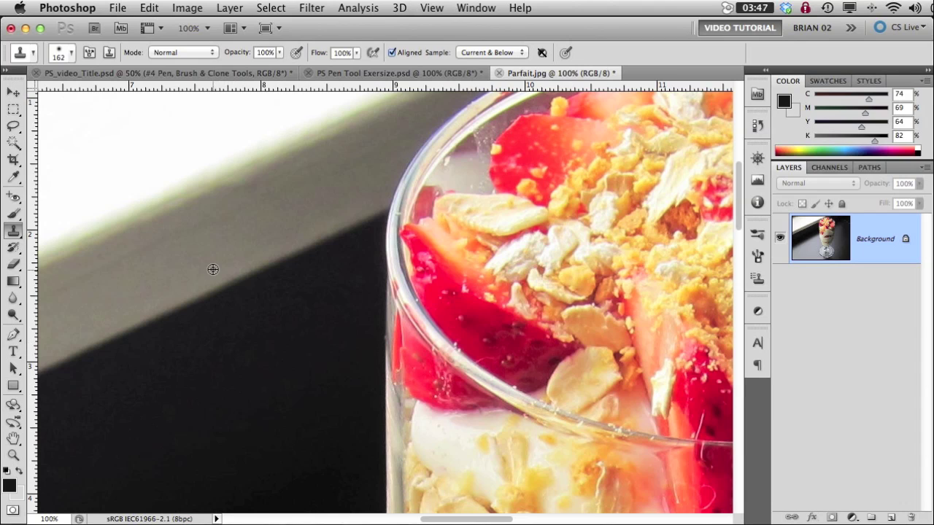
mouse_move(211, 264)
mouse_down()
mouse_move(175, 286)
mouse_move(265, 243)
mouse_move(160, 304)
mouse_move(219, 256)
mouse_move(169, 277)
mouse_up()
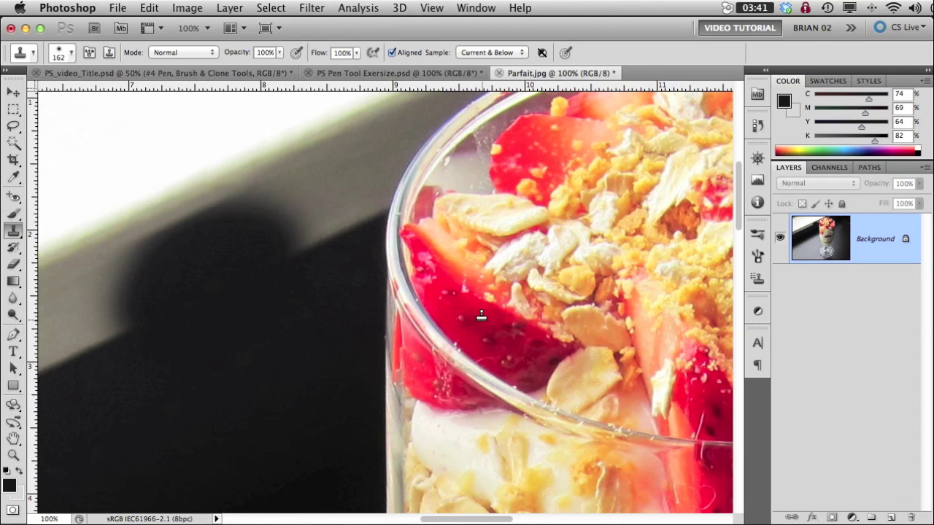
mouse_move(276, 328)
mouse_down()
mouse_move(272, 305)
mouse_move(240, 359)
mouse_up()
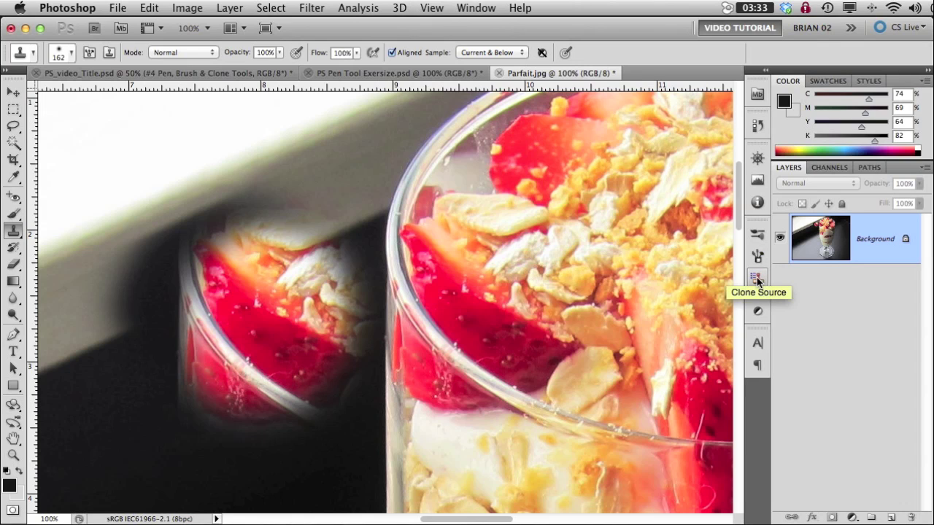
Step: Turn on the clone source overlay, clone the dark red fruit slice onto the yogurt above it, and turn the overlay off
click(756, 279)
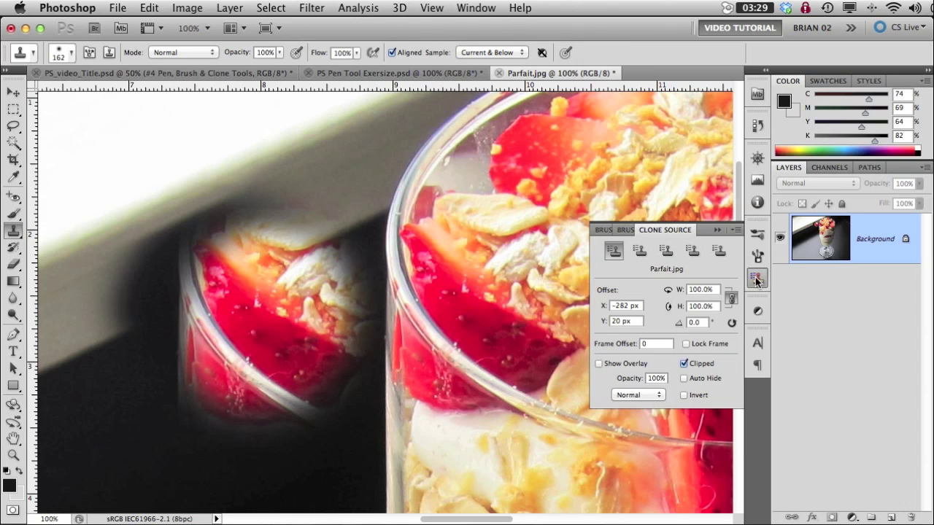
click(598, 364)
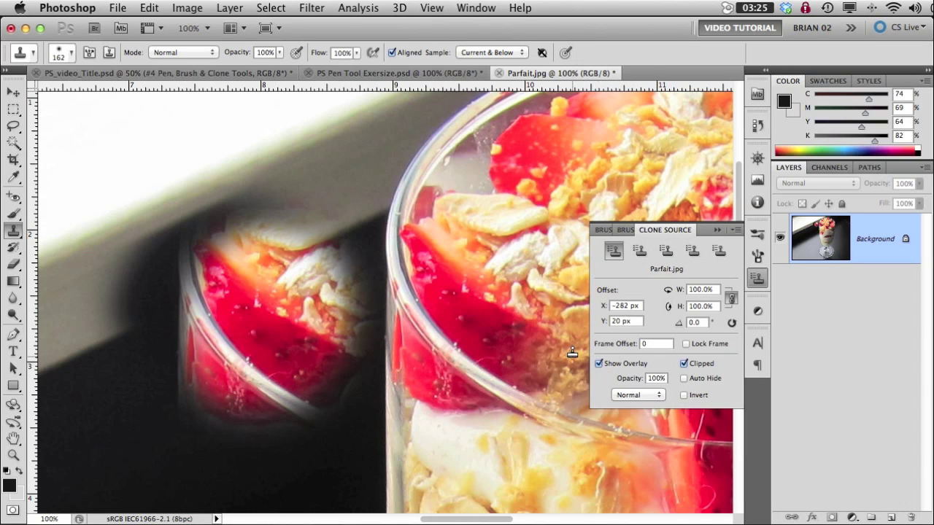
drag(516, 380, 309, 194)
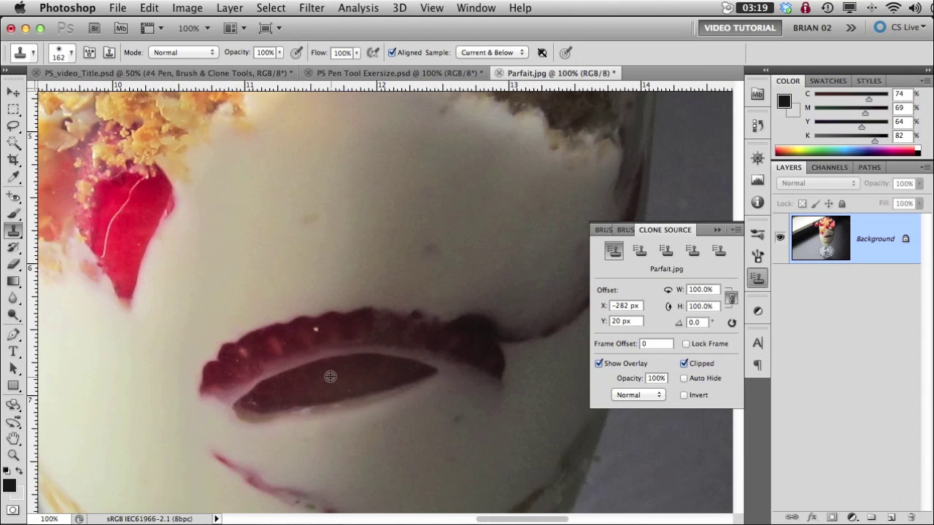
alt+click(329, 374)
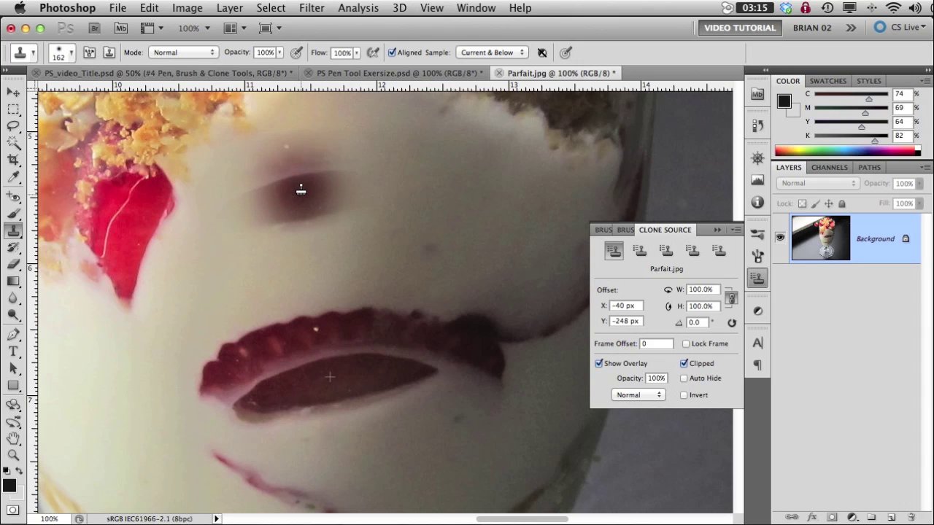
mouse_move(302, 188)
mouse_down()
mouse_move(380, 176)
mouse_move(279, 189)
mouse_move(231, 213)
mouse_move(336, 185)
mouse_move(395, 181)
mouse_up()
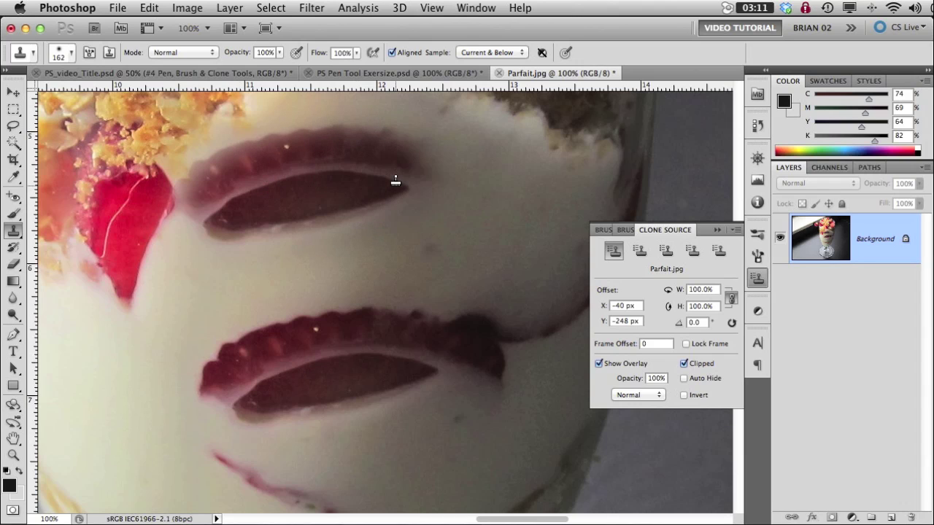
click(599, 363)
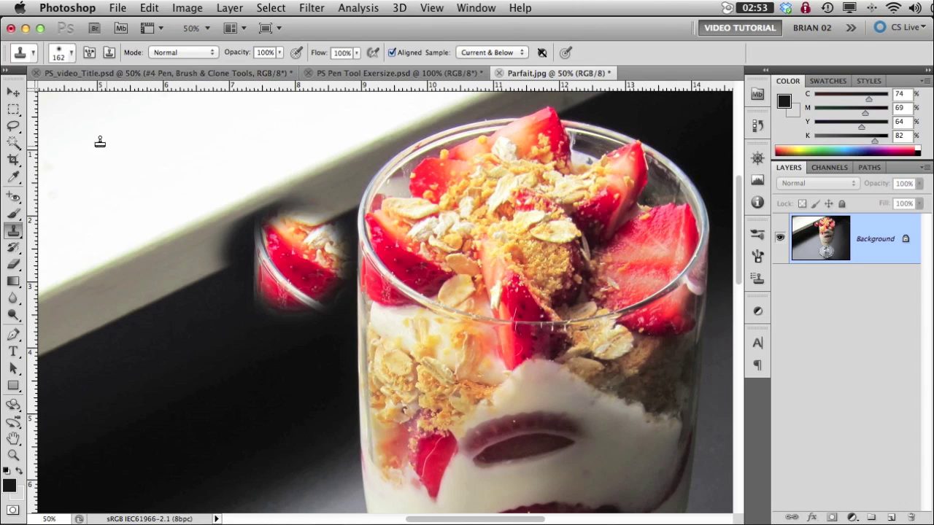
Step: Set the Clone Stamp brush to 39% hardness and 101 px size
click(72, 57)
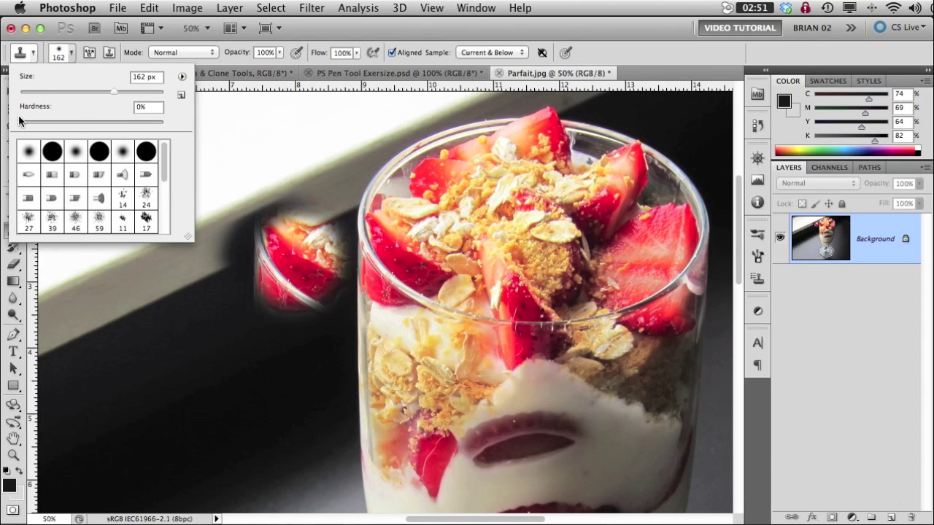
drag(22, 122, 143, 124)
drag(81, 124, 76, 122)
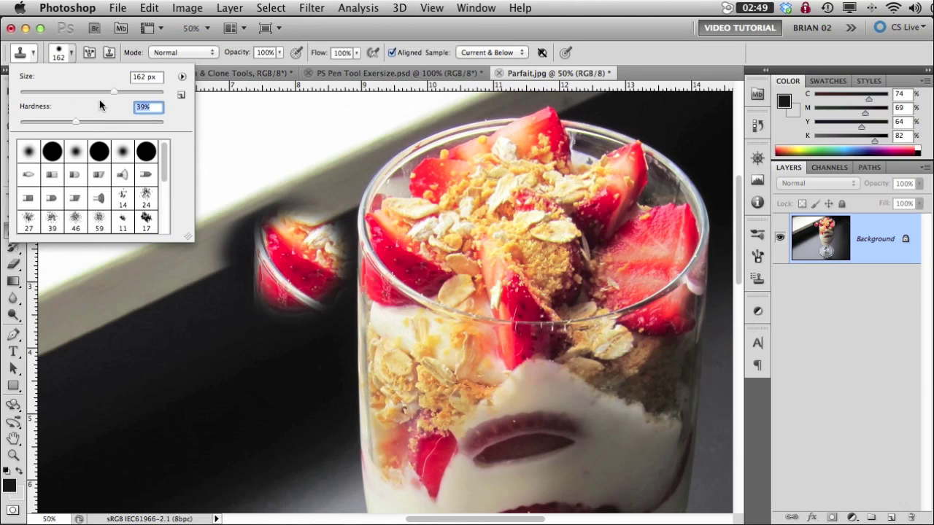
drag(113, 91, 91, 92)
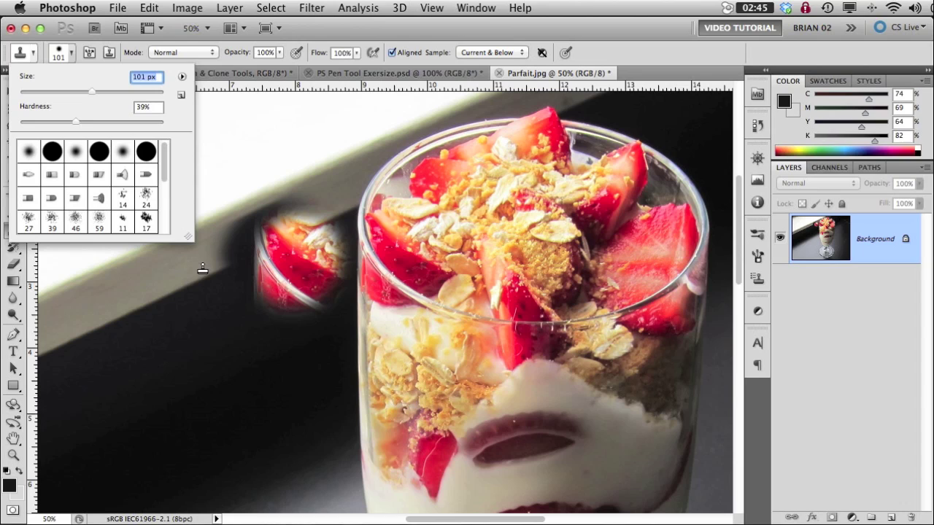
Step: Sample the sill's lower edge and clone it diagonally along the sill, over the copied strawberries and across the glass rim
click(185, 328)
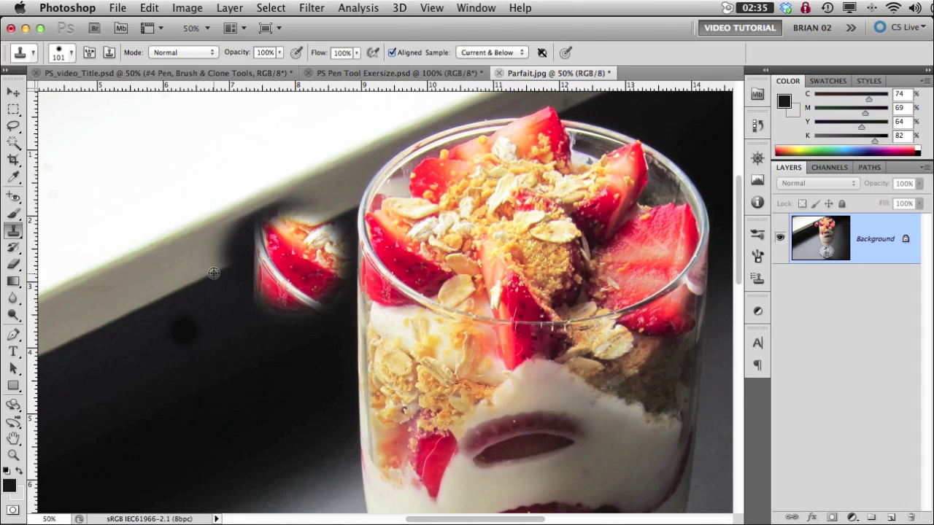
drag(213, 268, 211, 267)
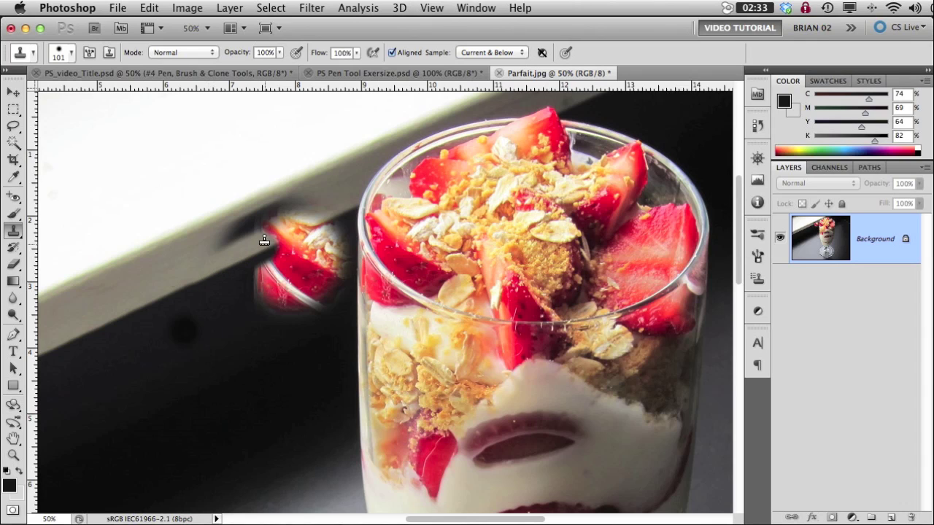
mouse_move(265, 242)
mouse_down()
mouse_move(259, 219)
mouse_move(310, 206)
mouse_move(258, 245)
mouse_move(342, 216)
mouse_move(321, 207)
mouse_move(277, 217)
mouse_move(367, 168)
mouse_move(297, 188)
mouse_move(383, 188)
mouse_move(355, 195)
mouse_move(460, 142)
mouse_move(375, 186)
mouse_move(443, 132)
mouse_move(384, 130)
mouse_move(332, 187)
mouse_move(433, 117)
mouse_move(472, 116)
mouse_move(406, 169)
mouse_move(485, 147)
mouse_move(530, 106)
mouse_move(440, 148)
mouse_move(439, 115)
mouse_move(556, 96)
mouse_up()
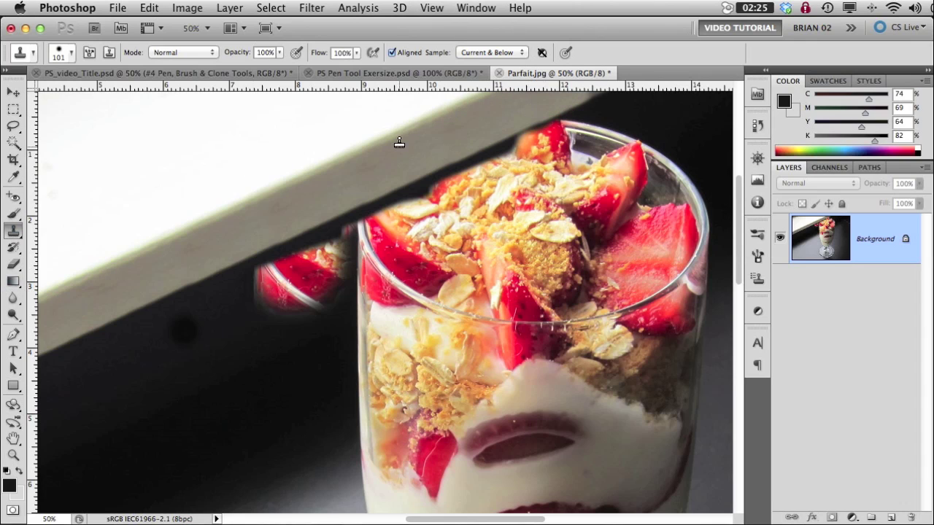